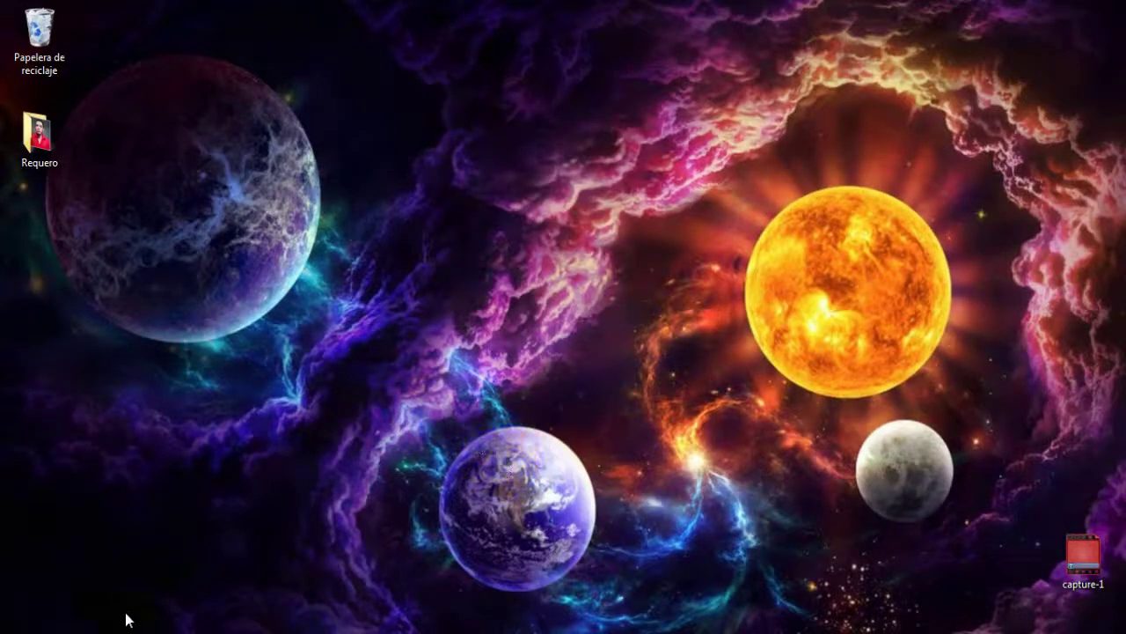
Search the installed programs for "ejec" and open the Ejecutar dialog.
key(super)
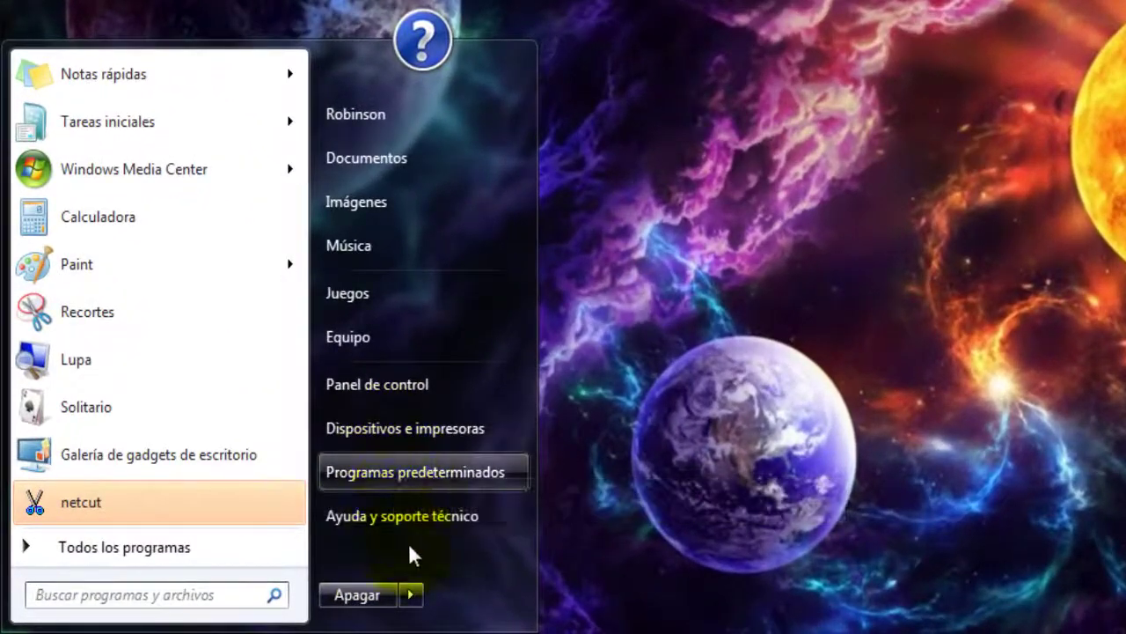
click(195, 591)
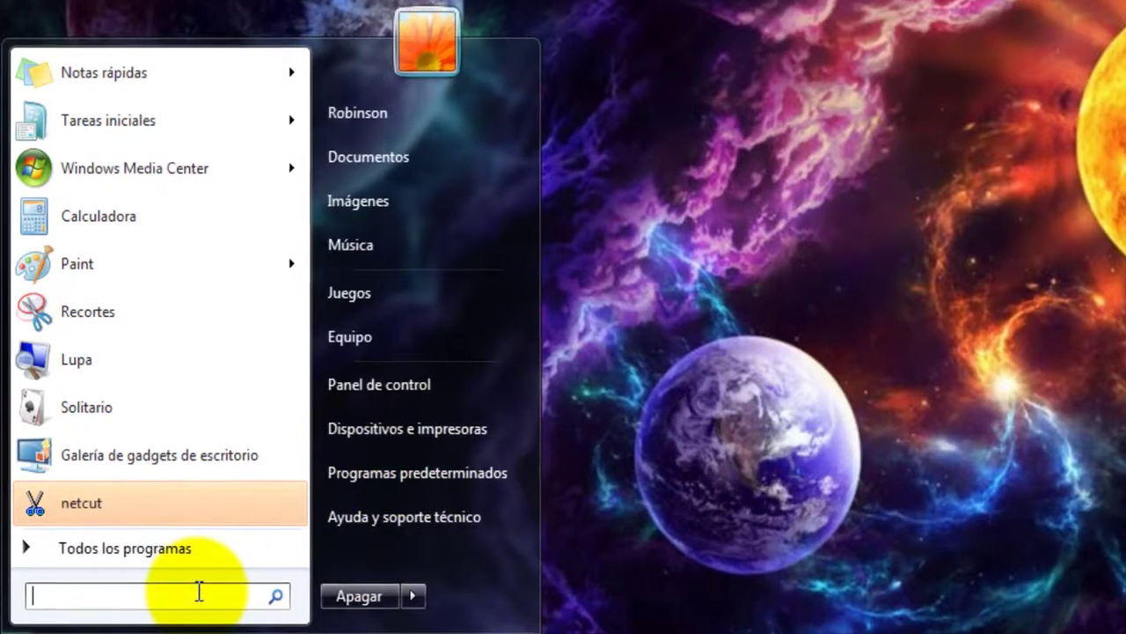
text(eje)
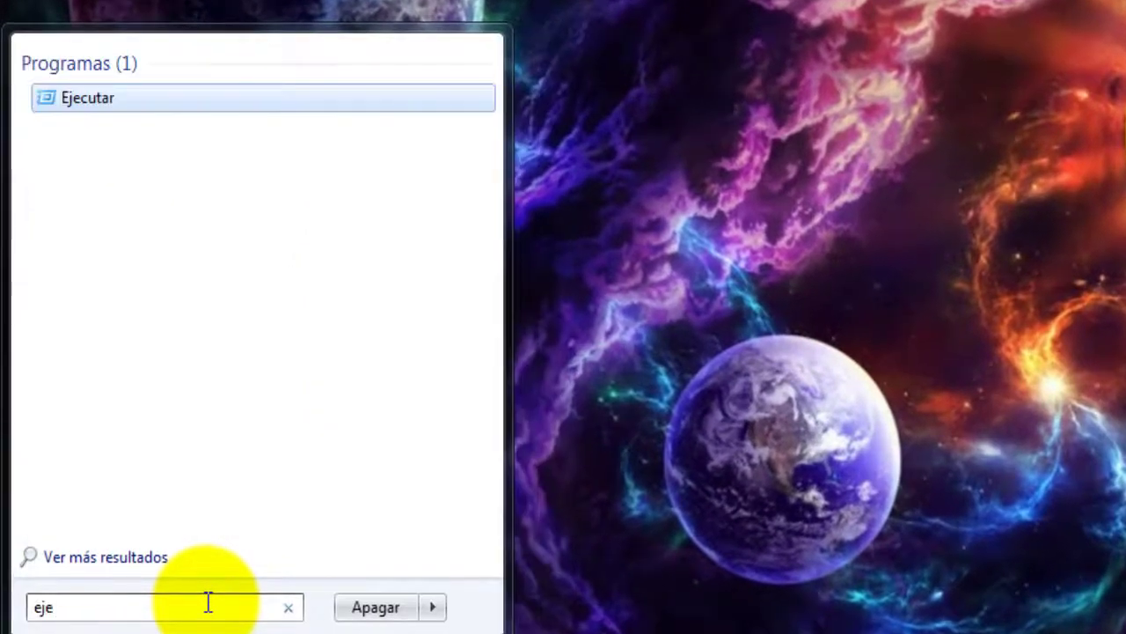
text(c)
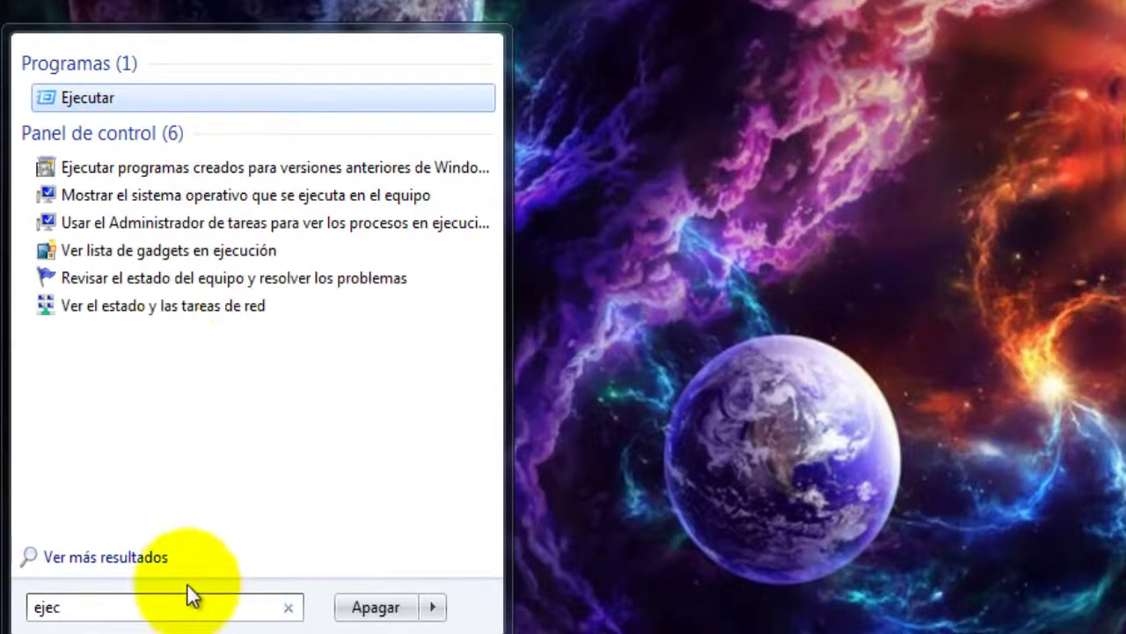
click(101, 101)
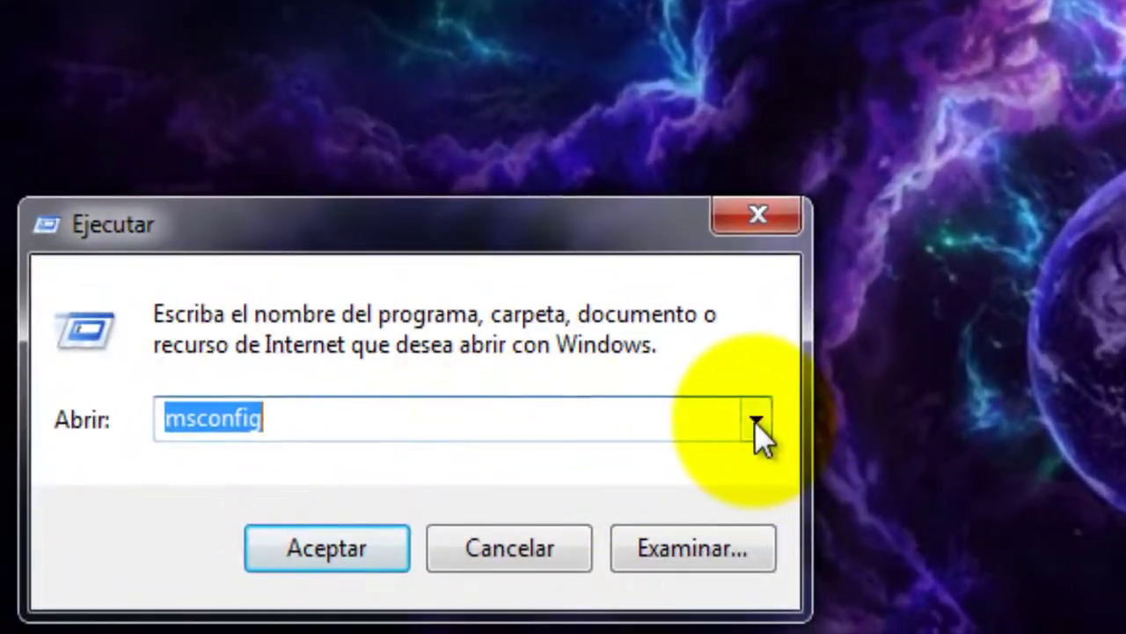
Run %temp% from the Ejecutar dialog and reposition the Temp folder window on the desktop.
click(756, 421)
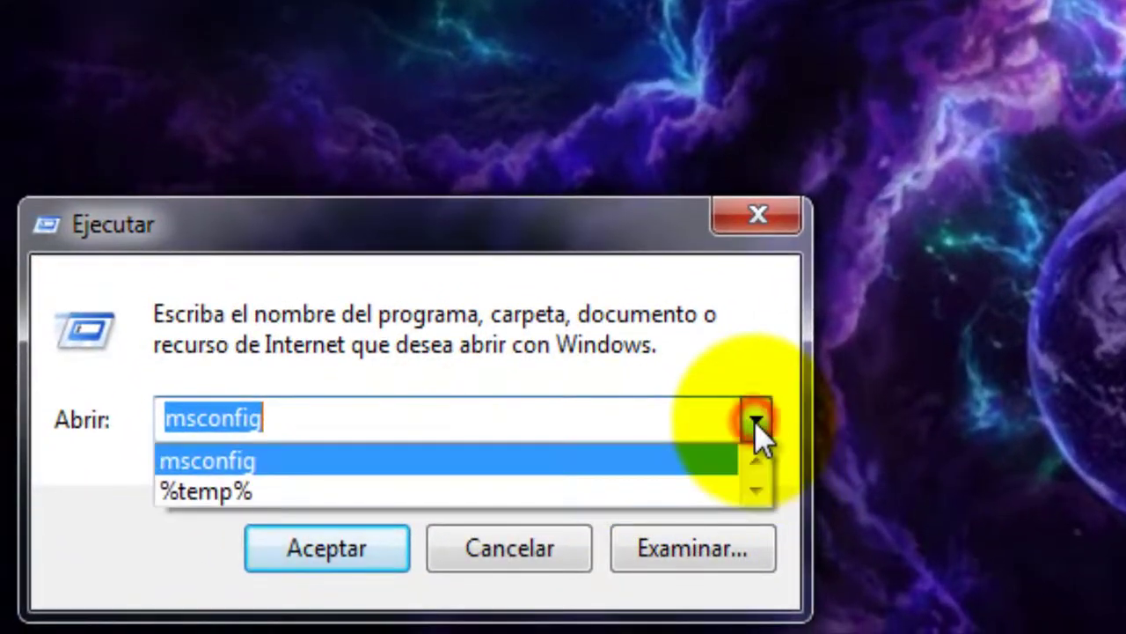
click(359, 484)
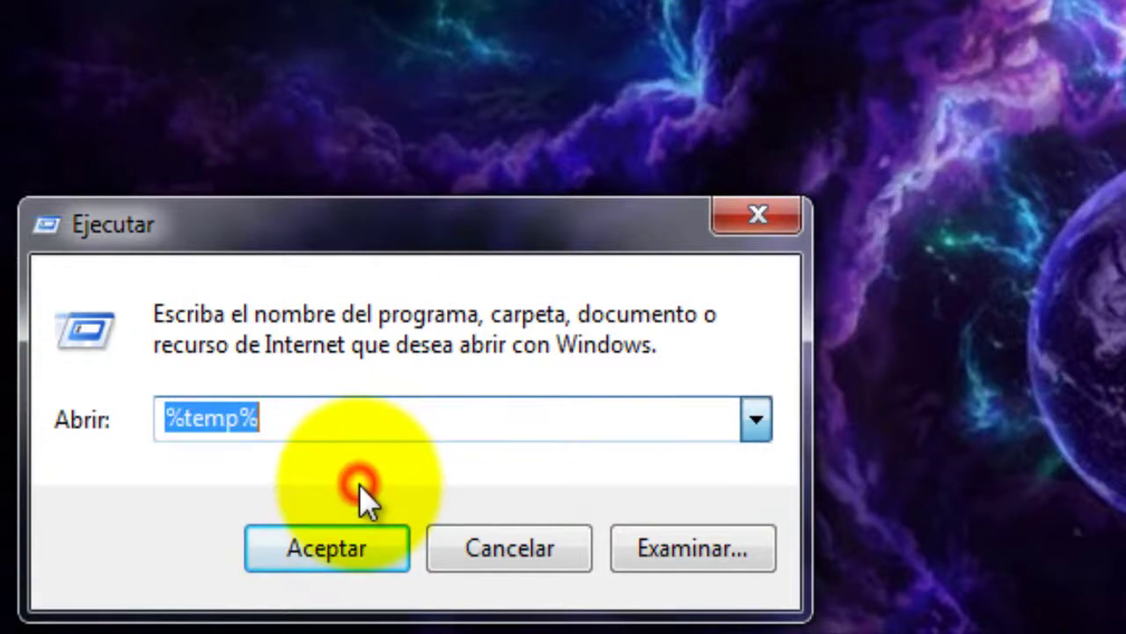
click(294, 411)
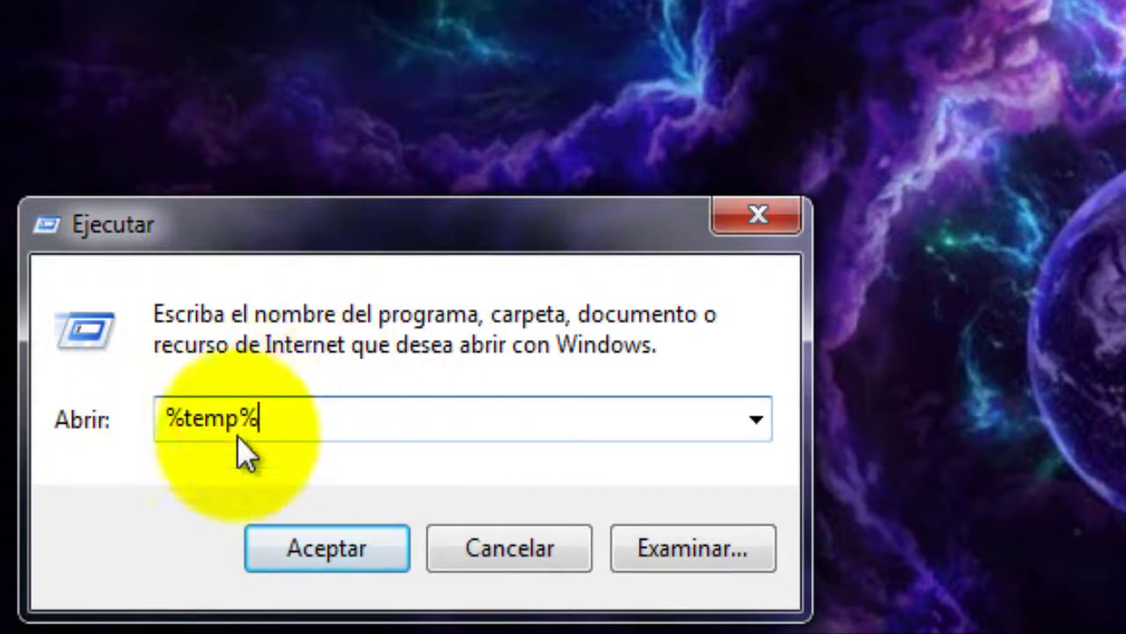
click(329, 540)
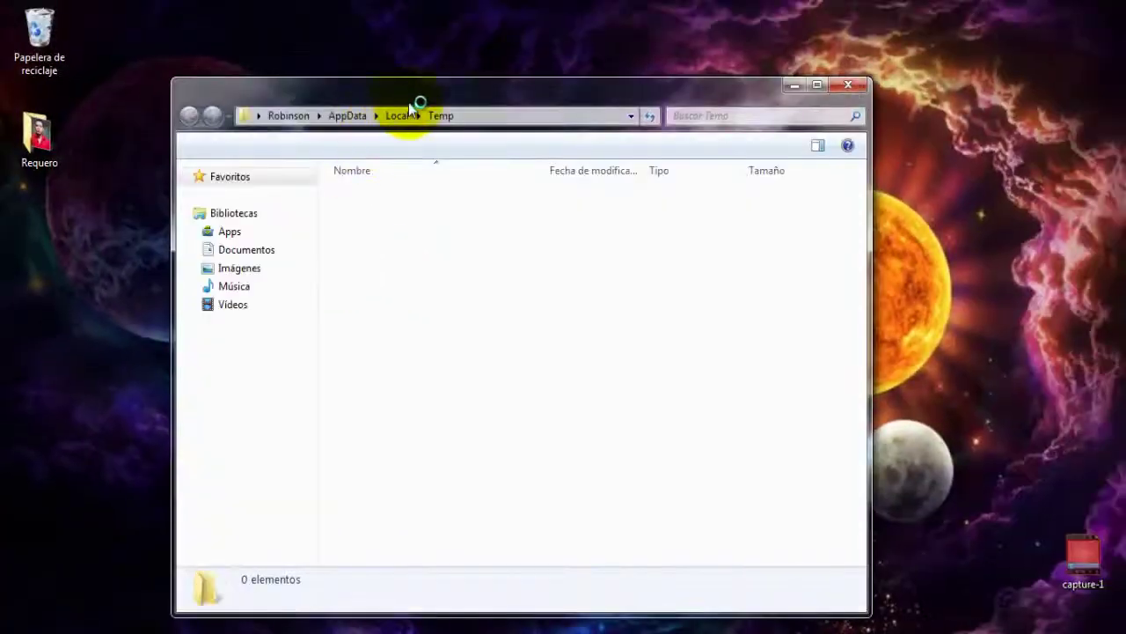
click(442, 97)
drag(452, 93, 481, 64)
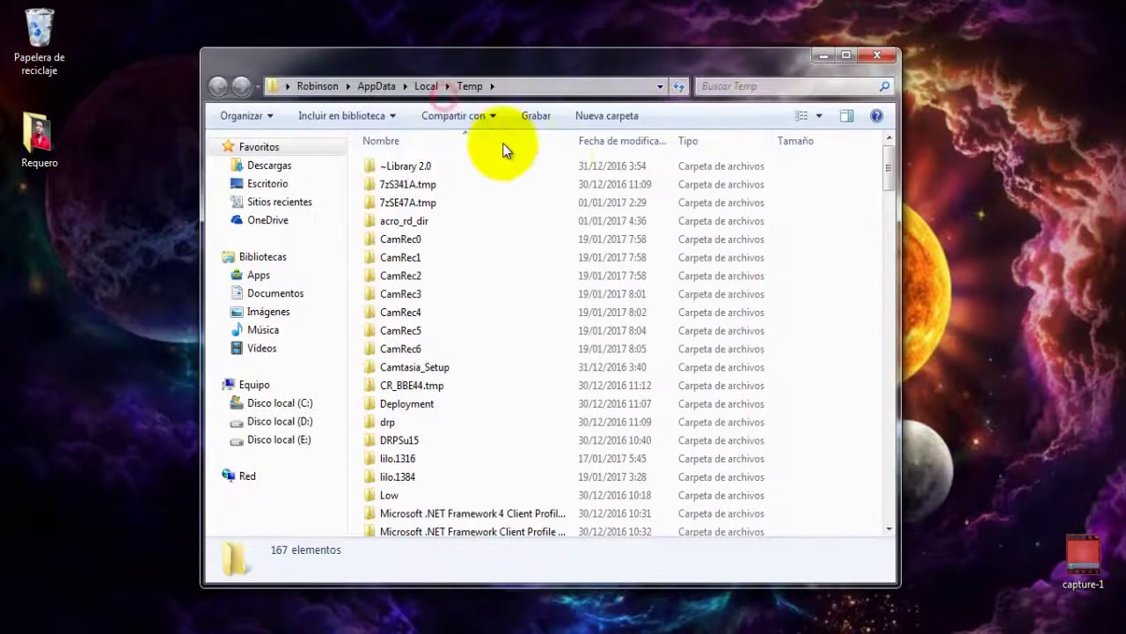
Look through the whole list of temporary folders and files in the Temp folder.
scroll(488, 207, down, 3)
scroll(494, 220, down, 1)
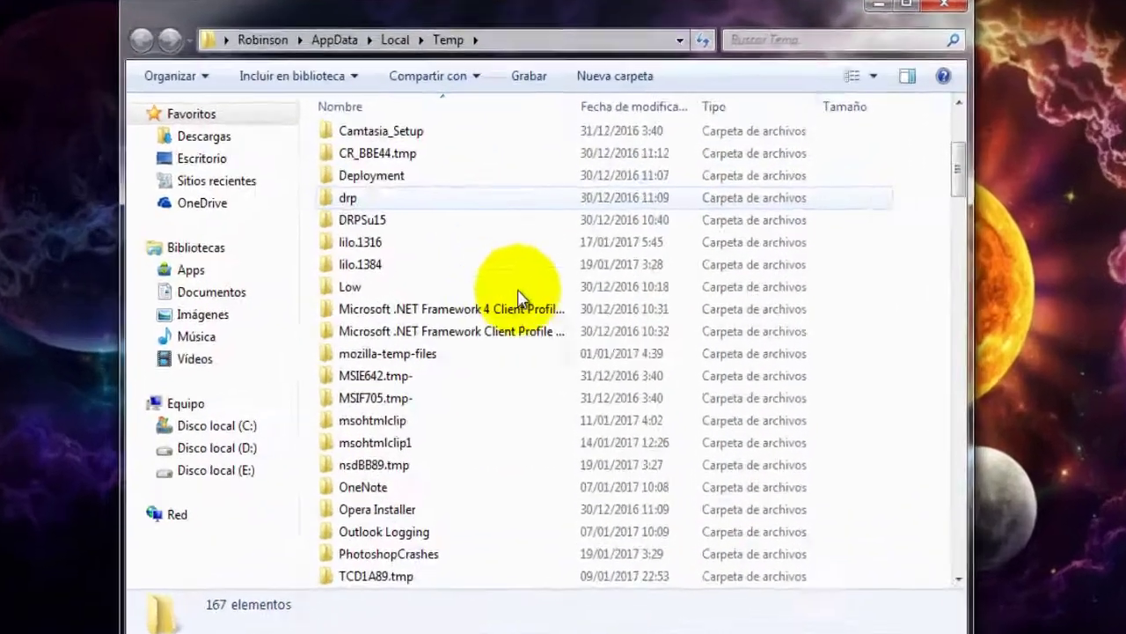
scroll(568, 308, down, 11)
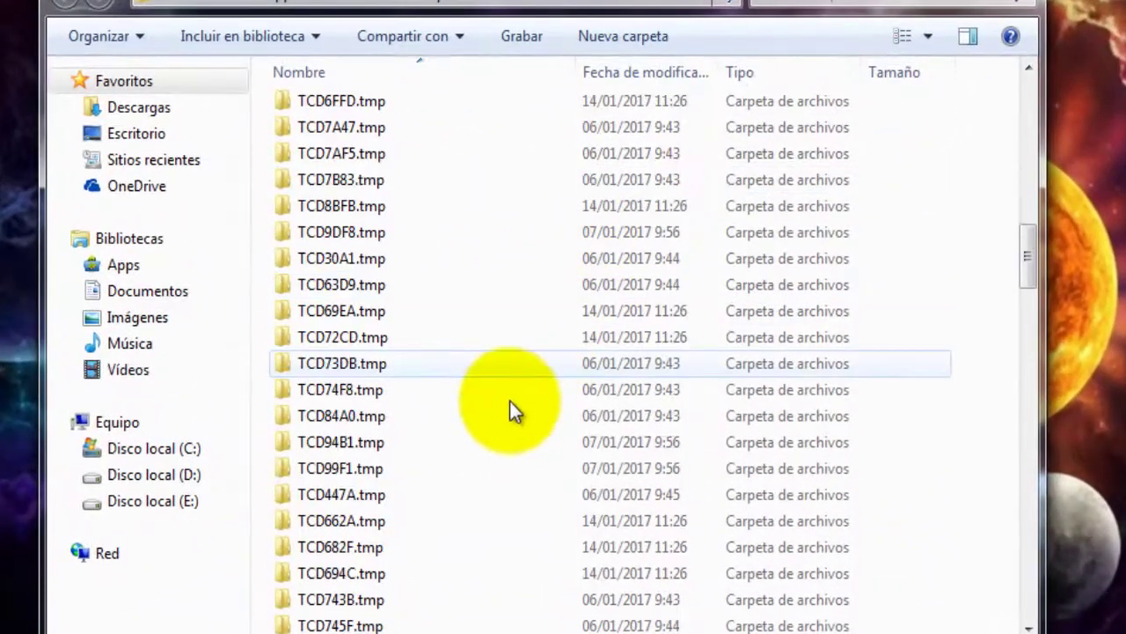
scroll(529, 370, down, 13)
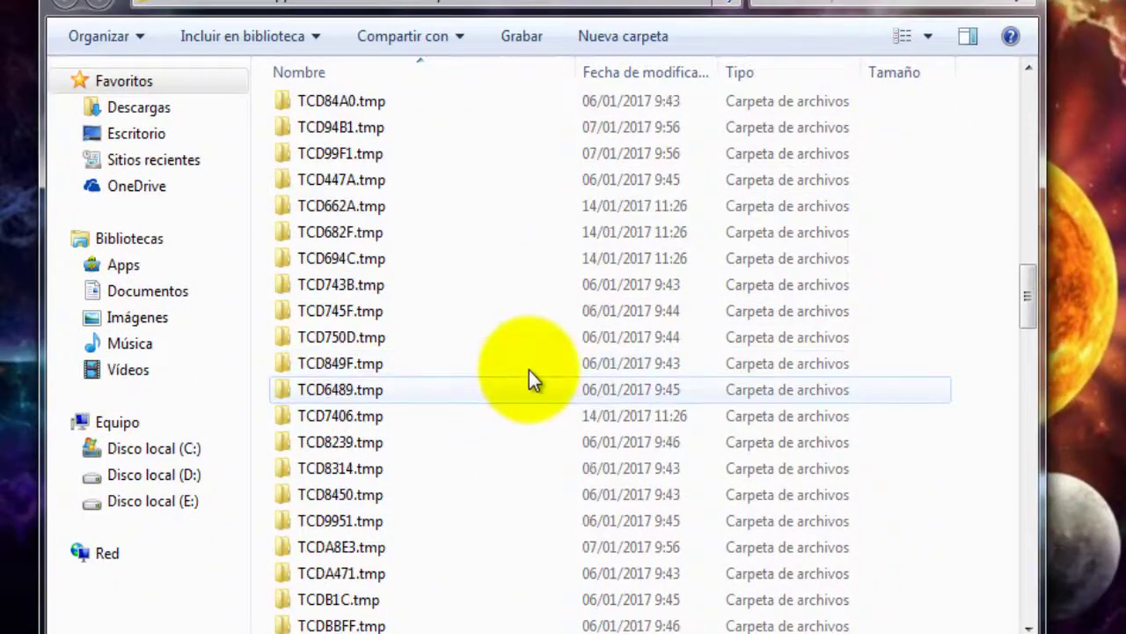
scroll(529, 370, down, 2)
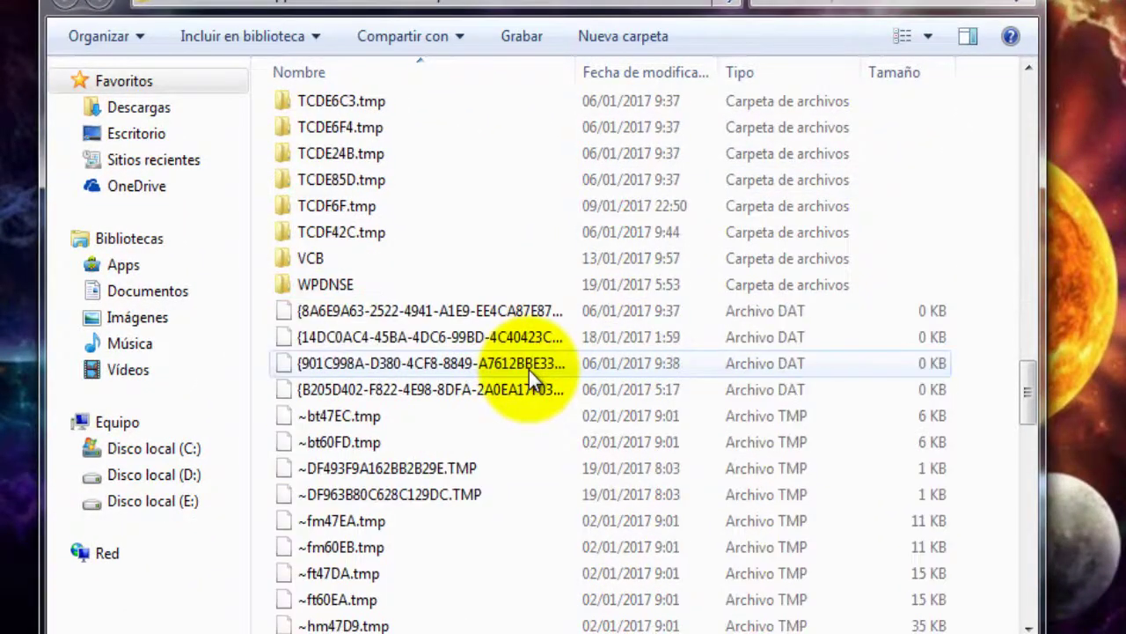
scroll(528, 369, down, 1)
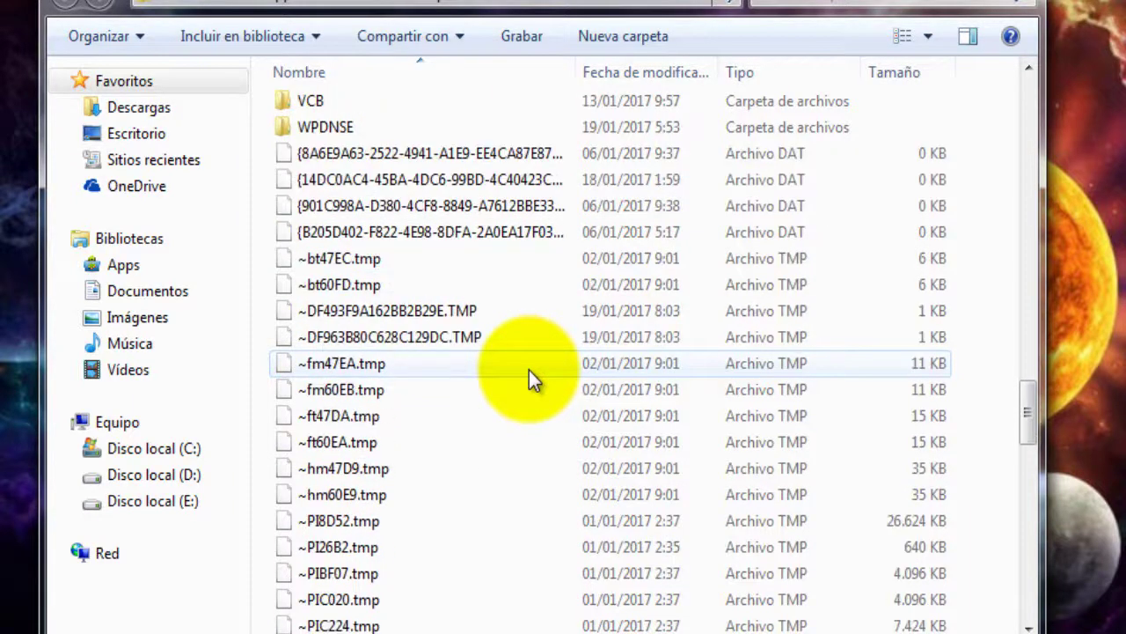
scroll(529, 370, down, 4)
scroll(529, 370, down, 2)
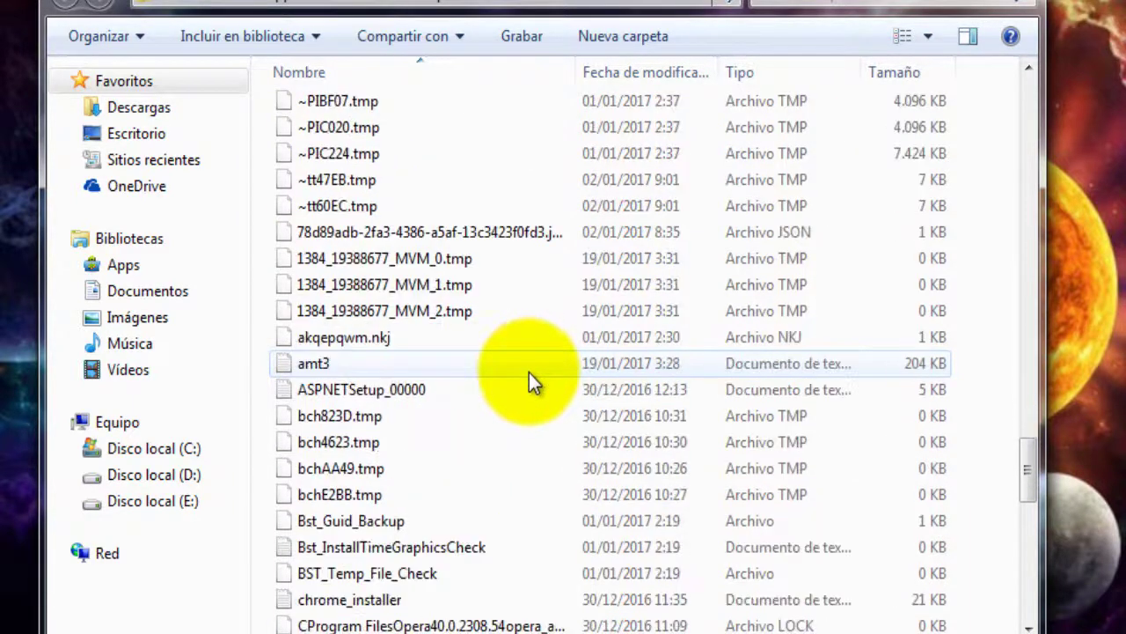
scroll(529, 368, down, 4)
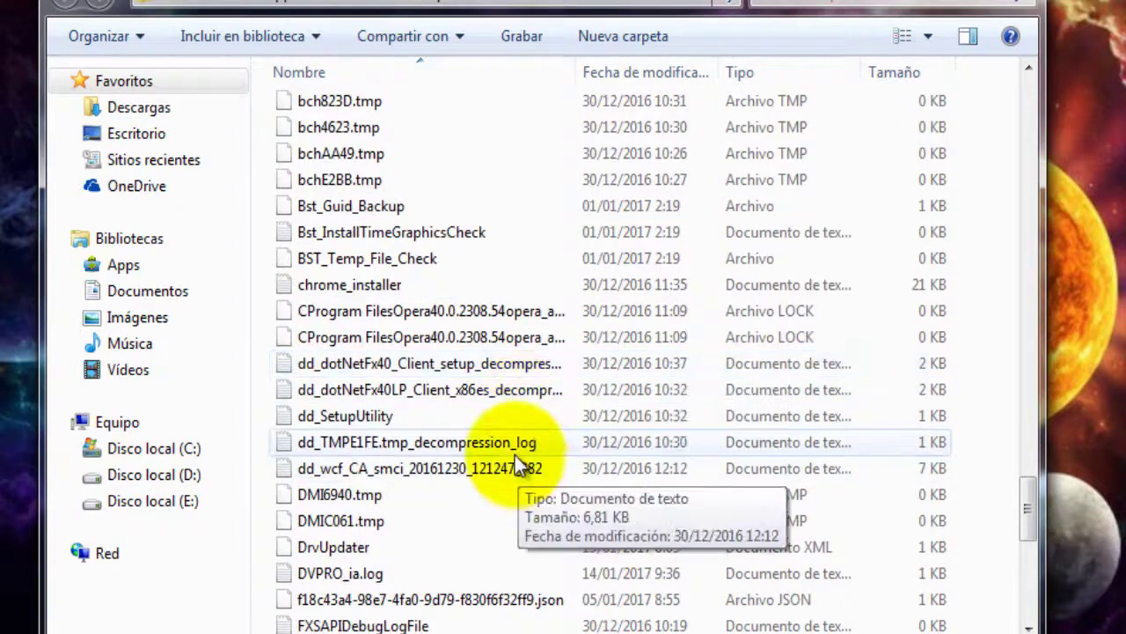
scroll(499, 442, down, 8)
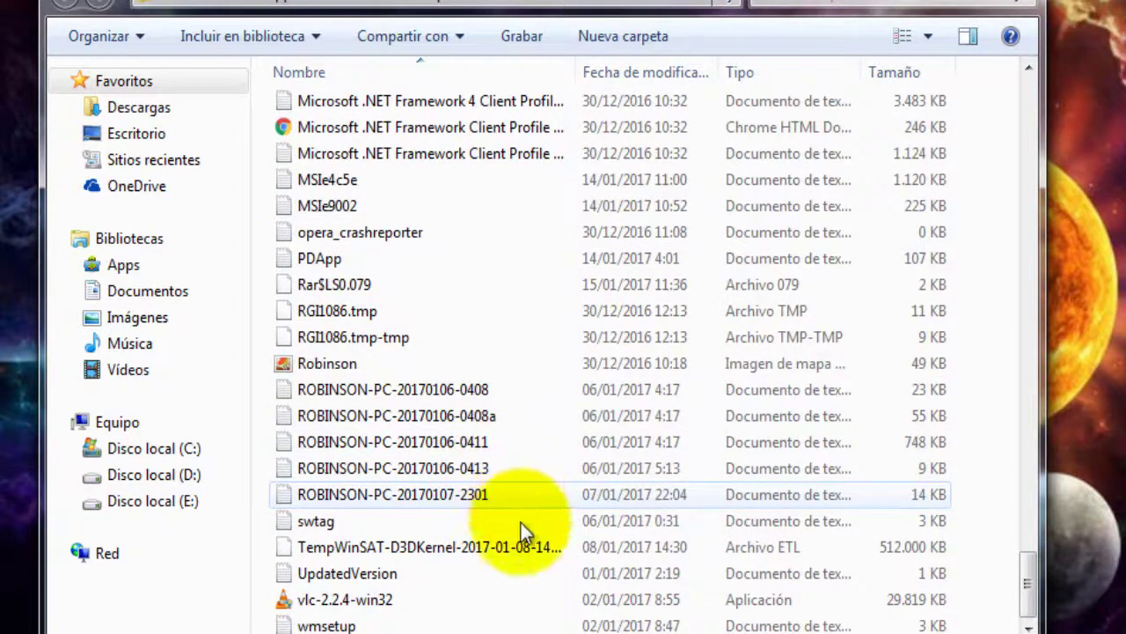
scroll(566, 501, up, 15)
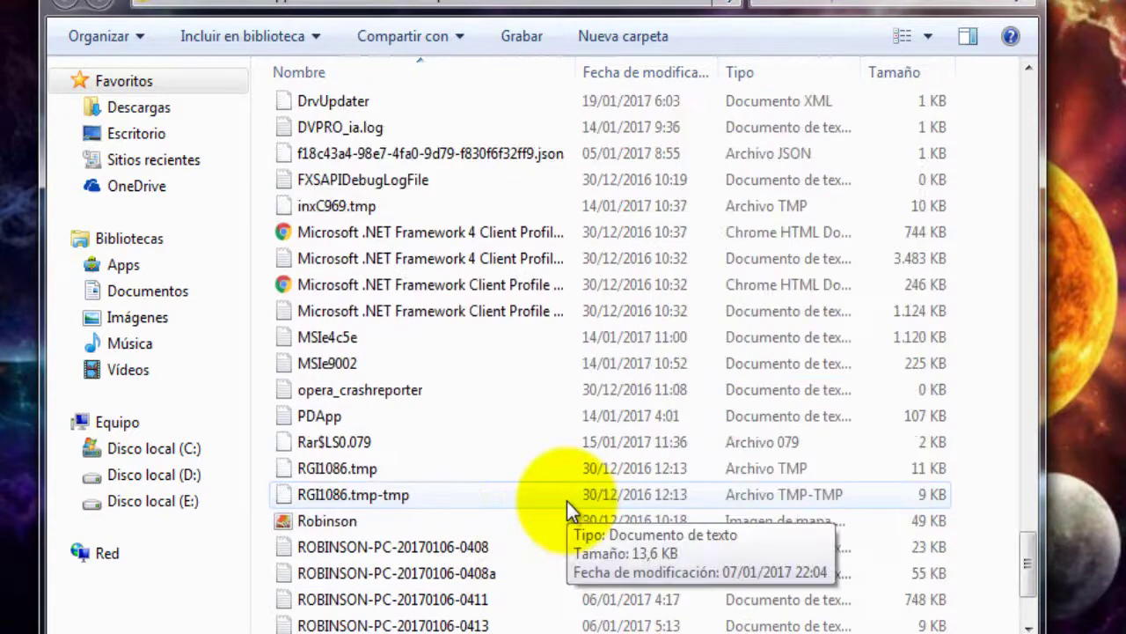
scroll(579, 494, up, 20)
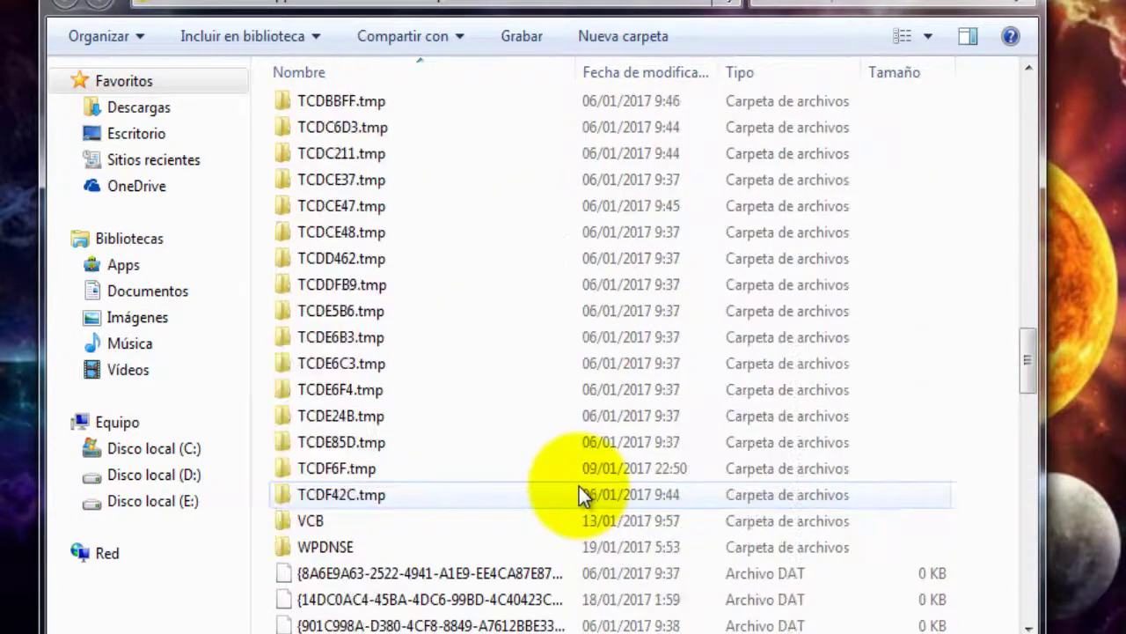
scroll(540, 398, up, 10)
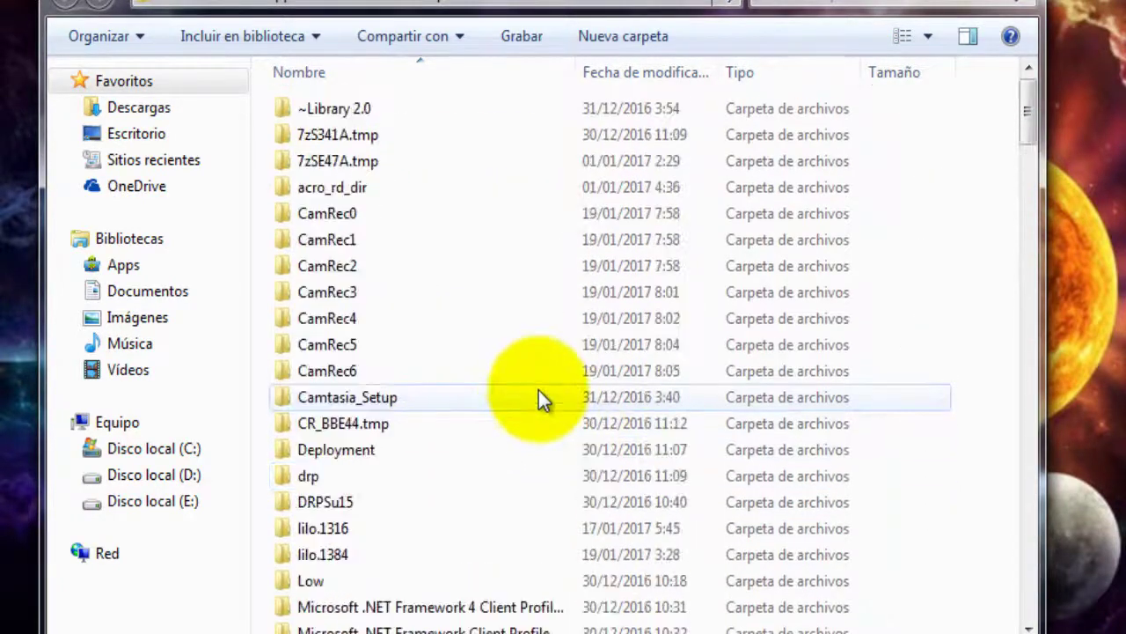
Select everything in the Temp folder and delete it, confirming the move to the Recycle Bin.
mouse_move(538, 388)
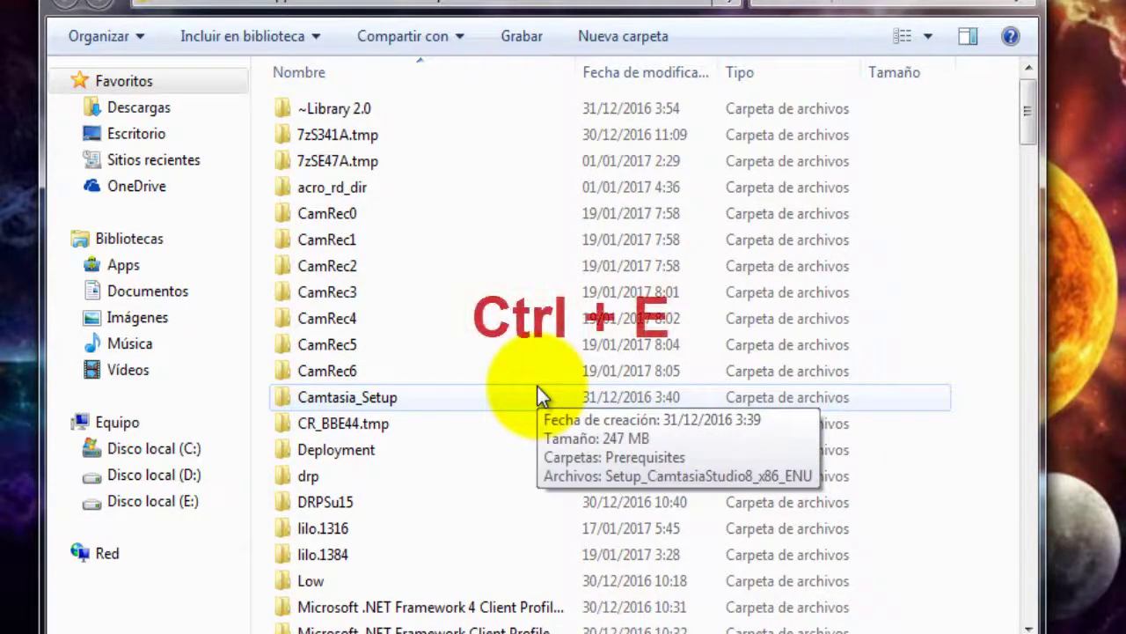
key(ctrl+e)
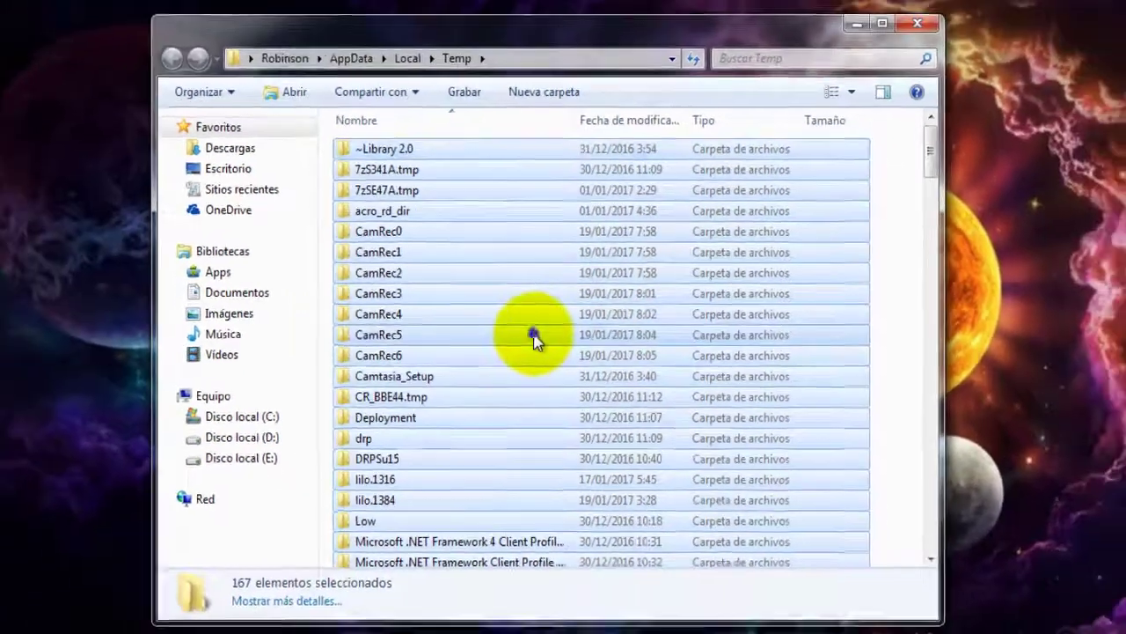
right_click(535, 336)
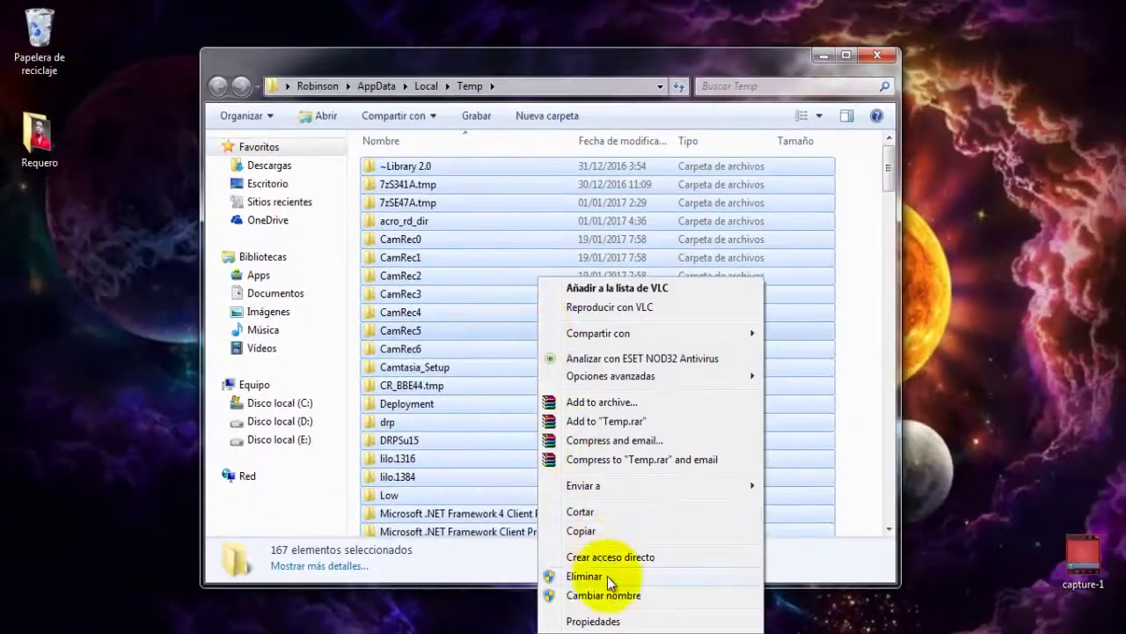
click(617, 576)
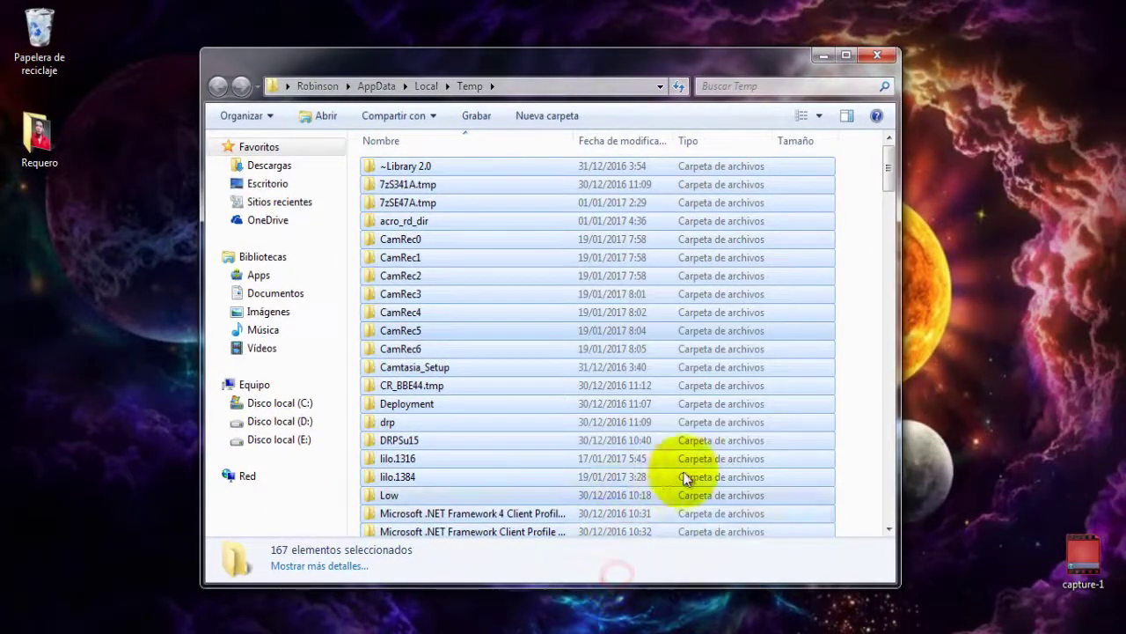
click(621, 348)
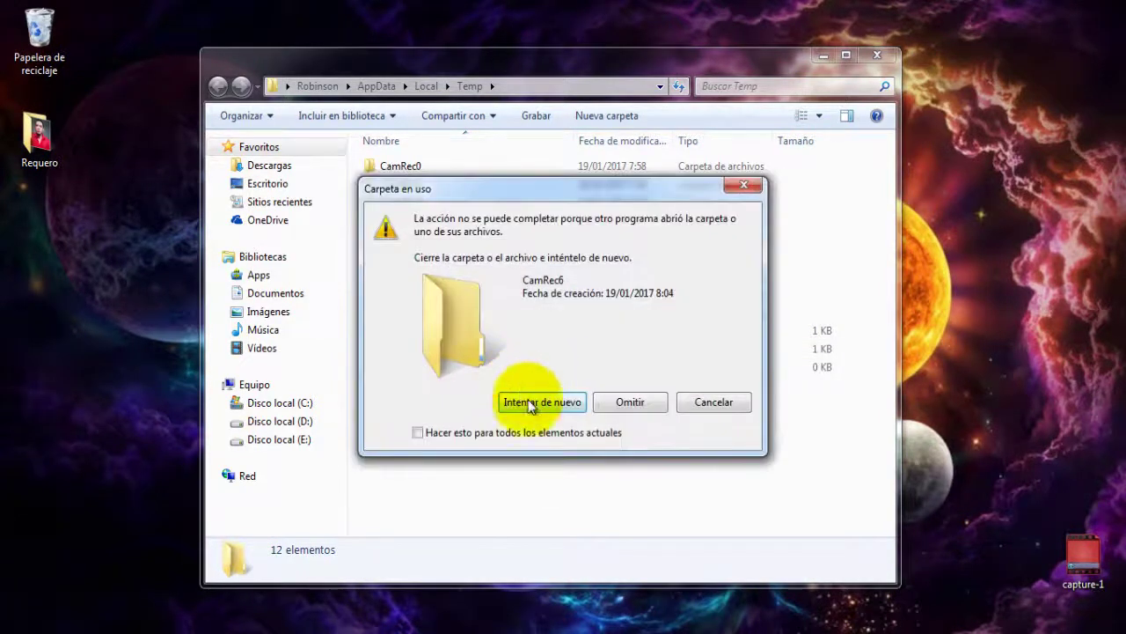
Skip the in-use CamRec6 folder, stop the remaining recycling and close the Temp folder window.
click(620, 402)
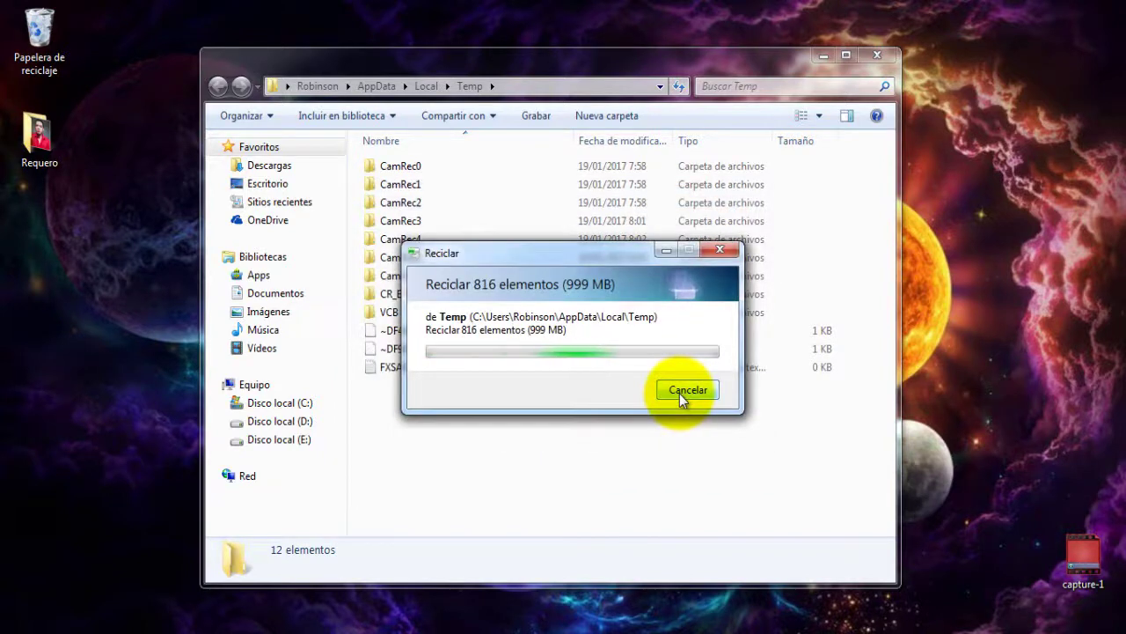
click(681, 392)
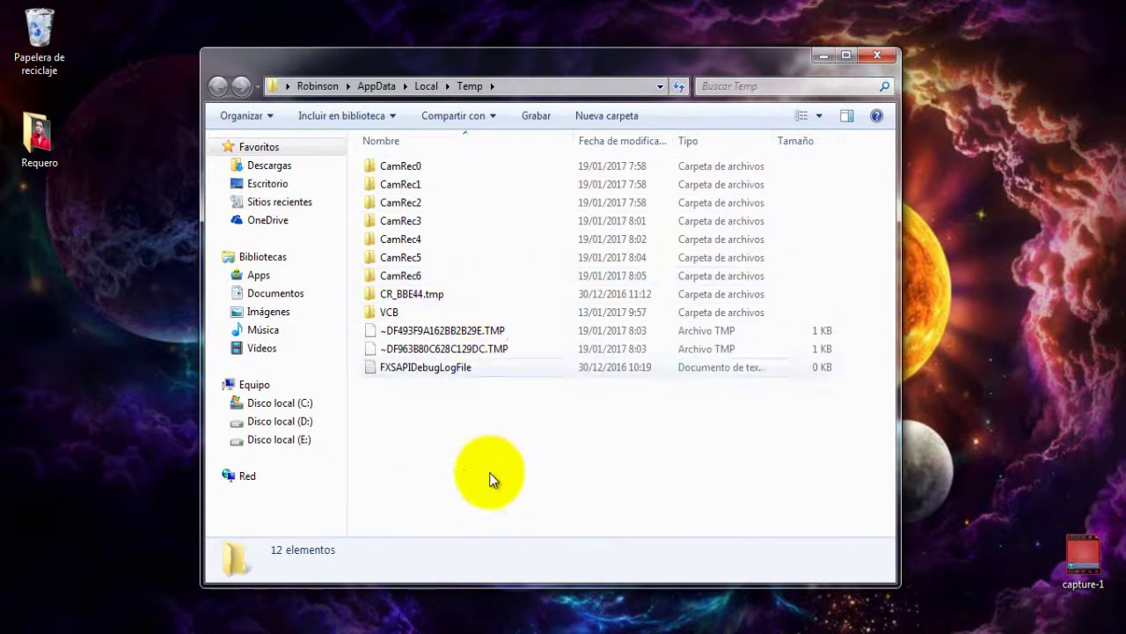
click(876, 54)
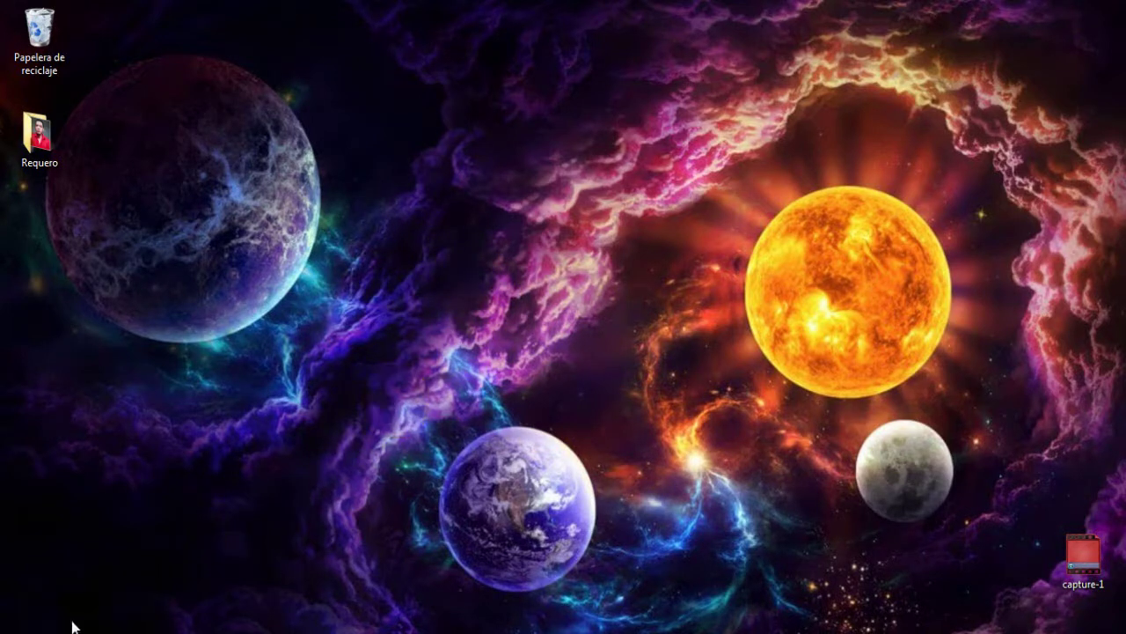
Search for "ejecut" among the programs and open the Ejecutar dialog.
click(25, 626)
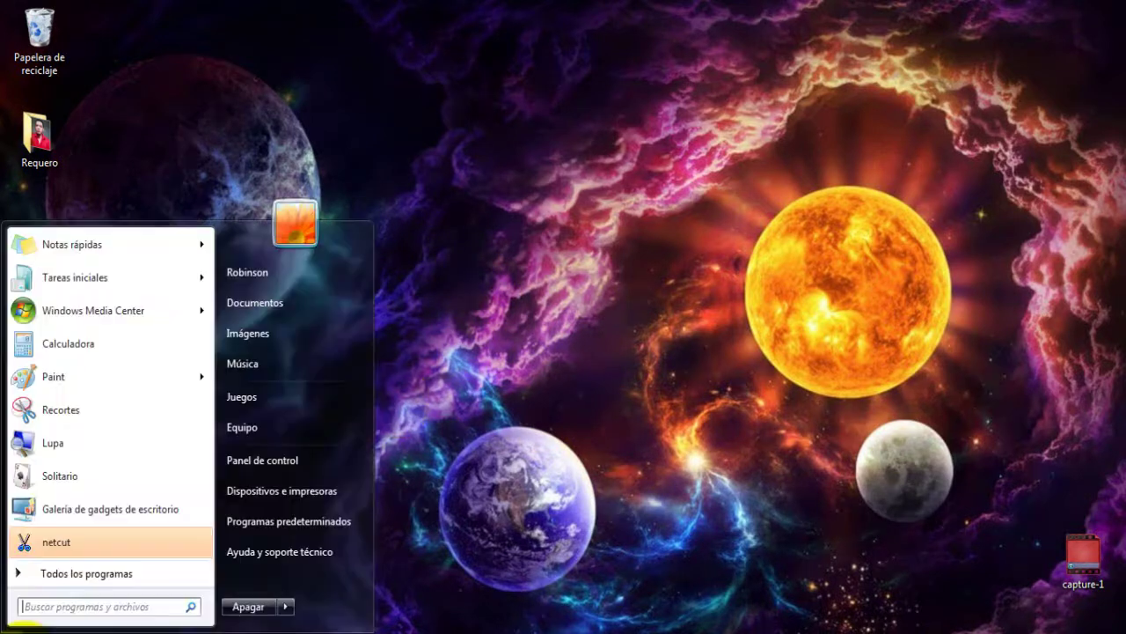
click(110, 606)
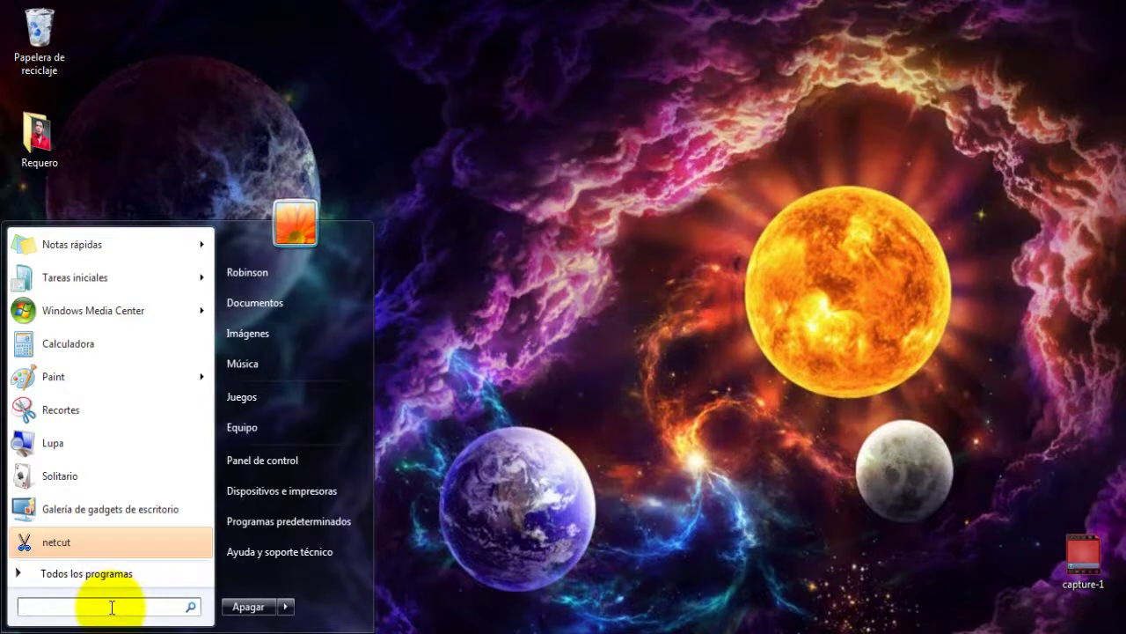
text(ejer)
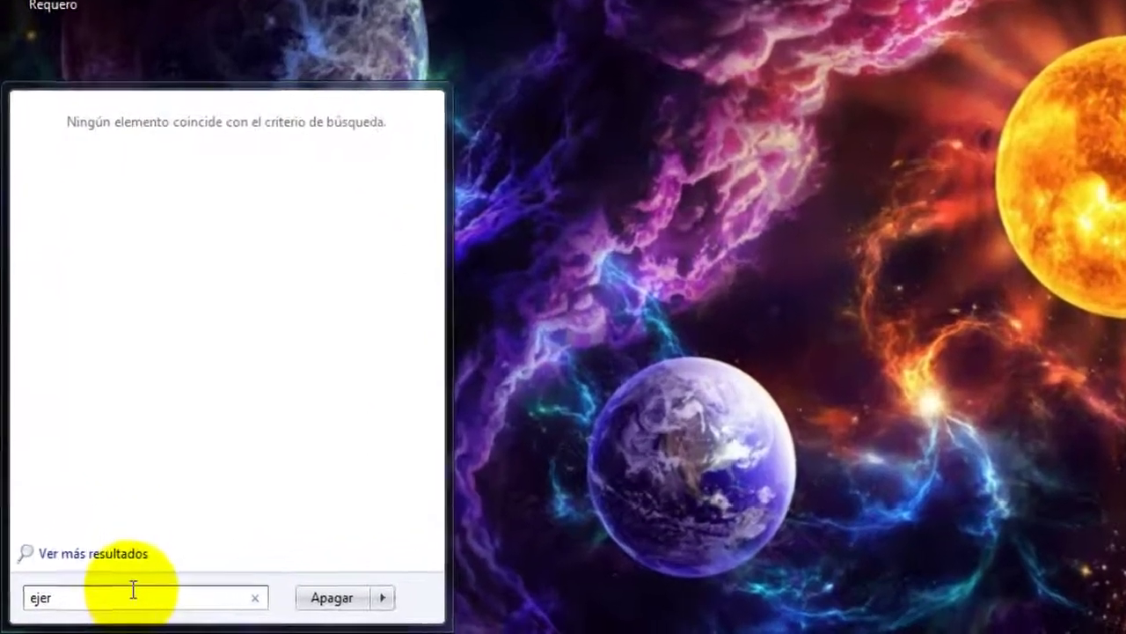
key(BackSpace)
key(BackSpace)
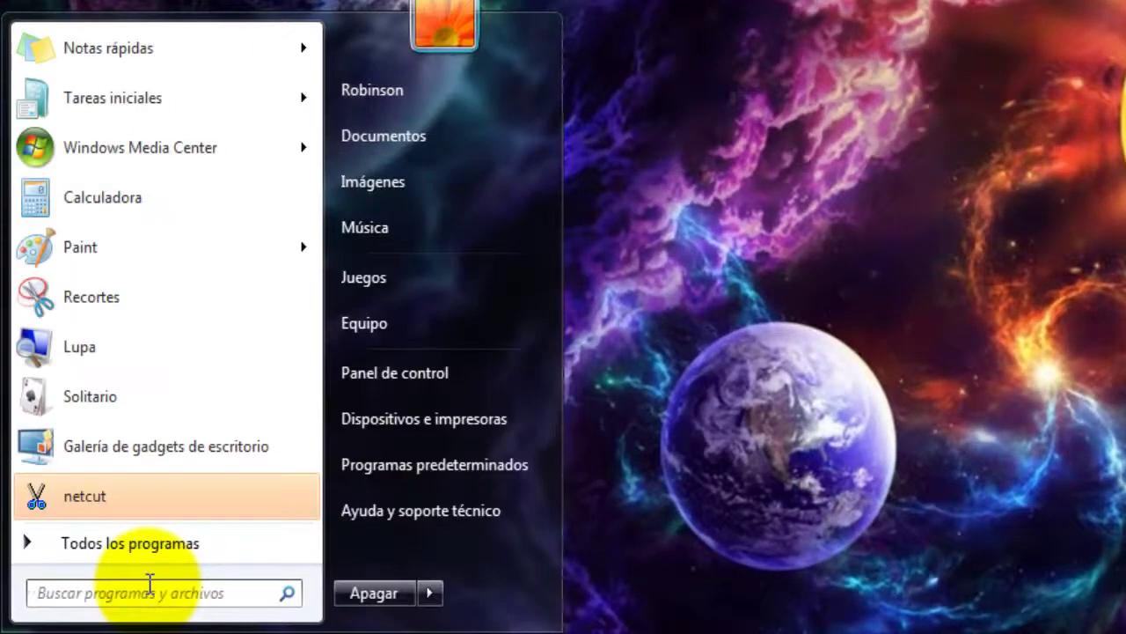
text(ej)
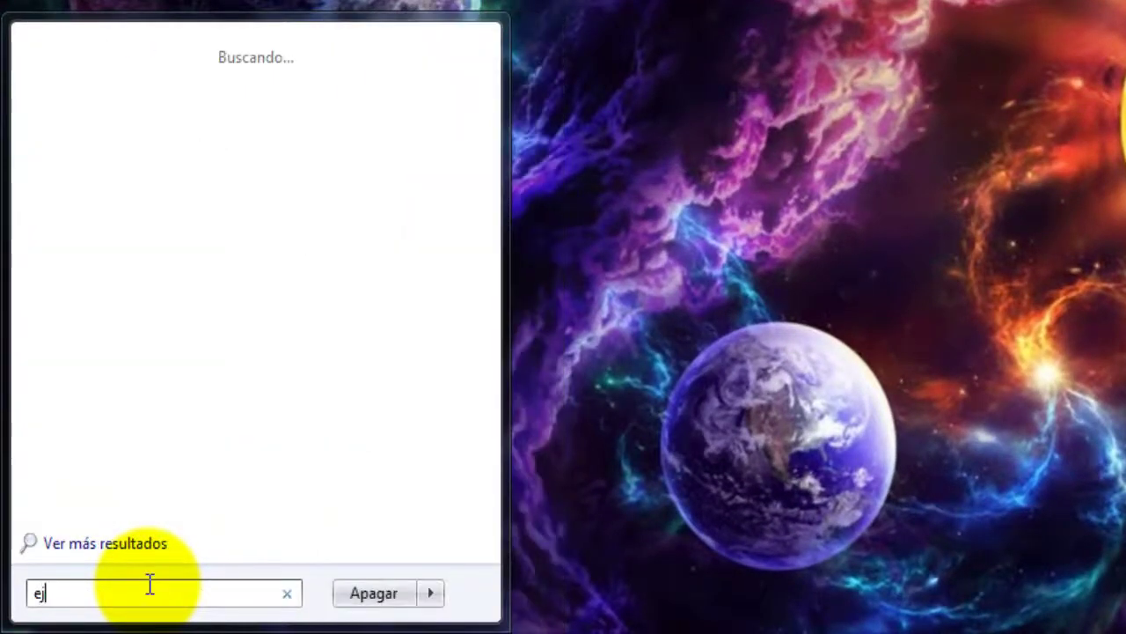
text(ecu)
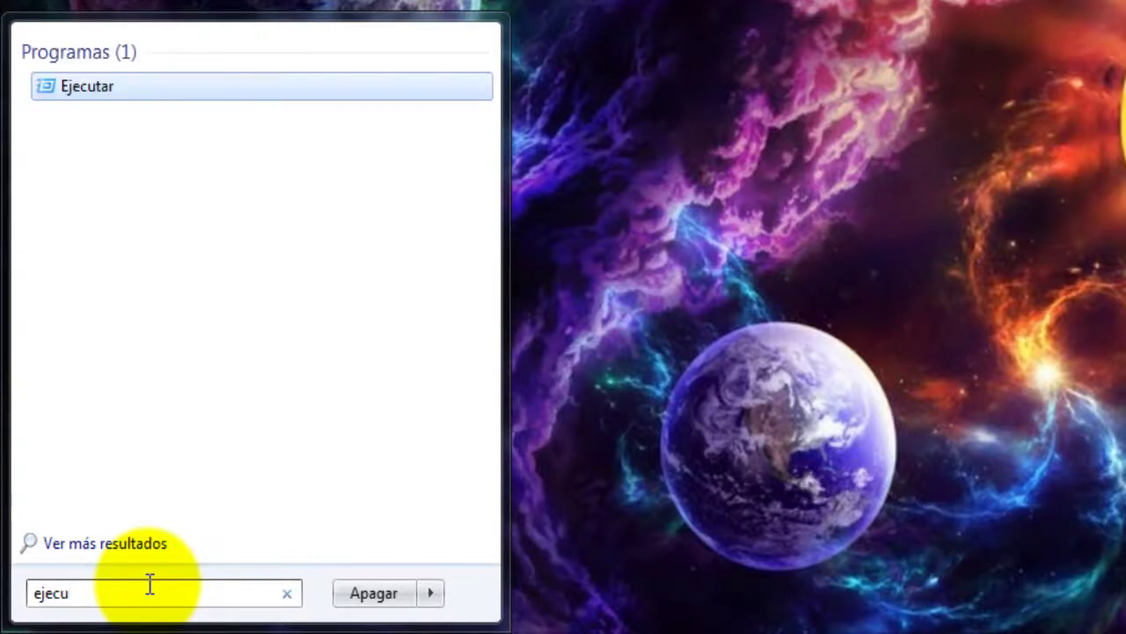
text(t)
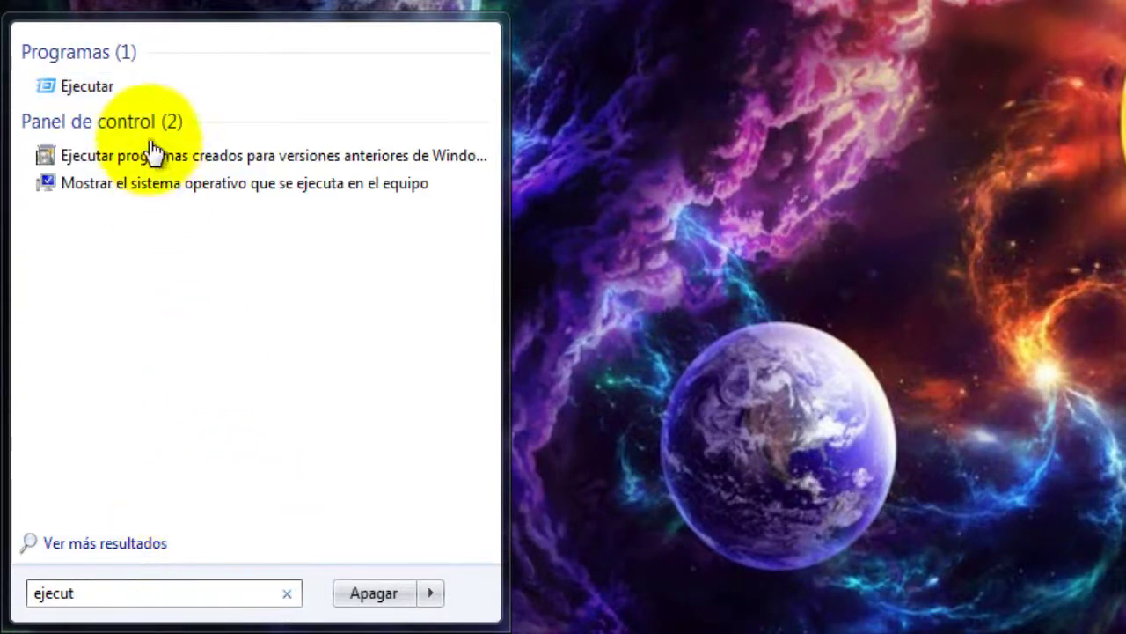
click(123, 86)
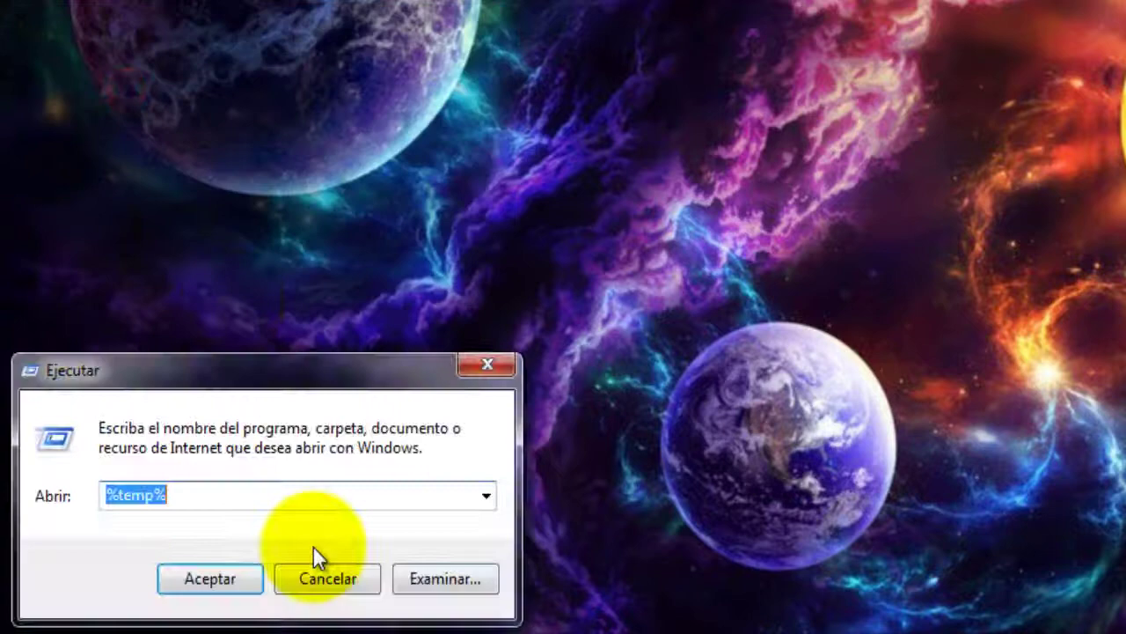
Pick msconfig from the previously used commands in the Ejecutar dialog and run it.
click(291, 496)
click(485, 496)
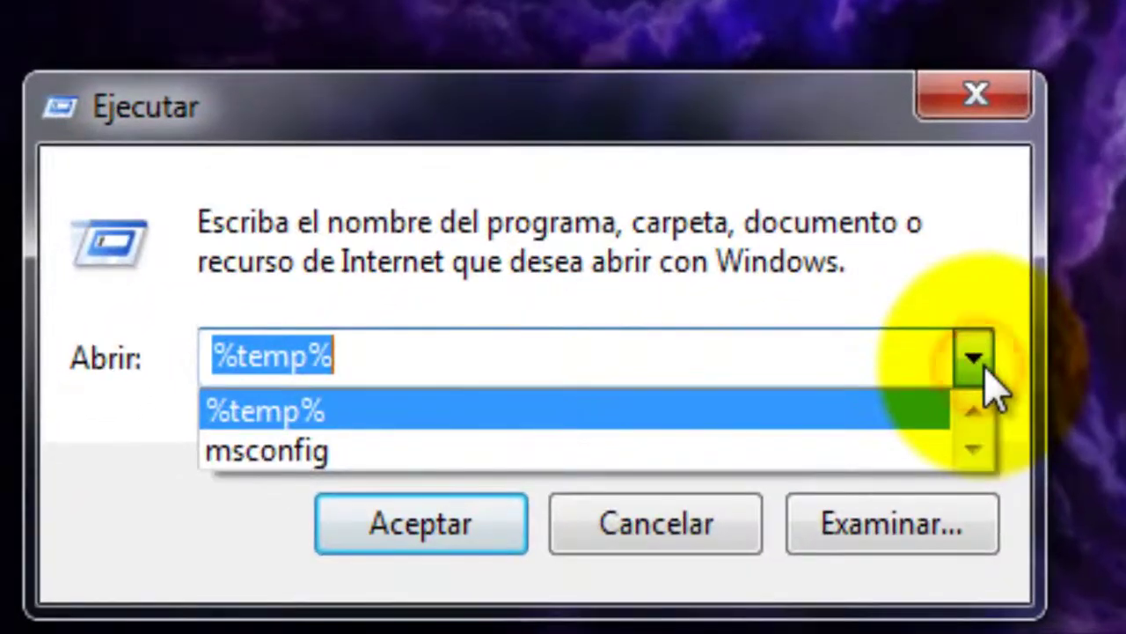
click(699, 453)
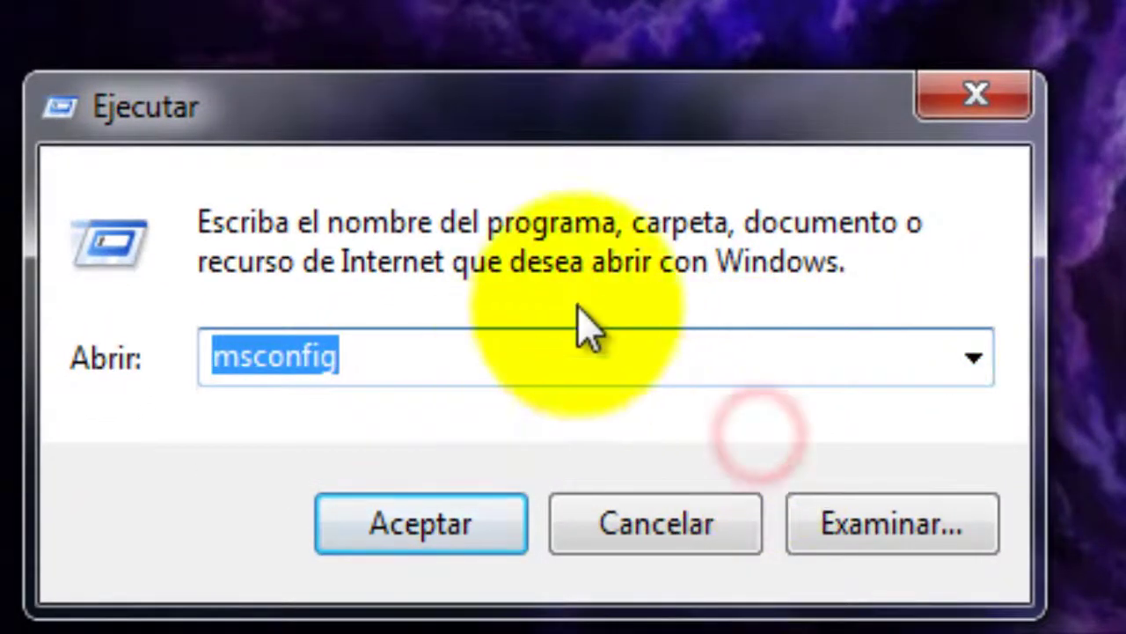
click(536, 331)
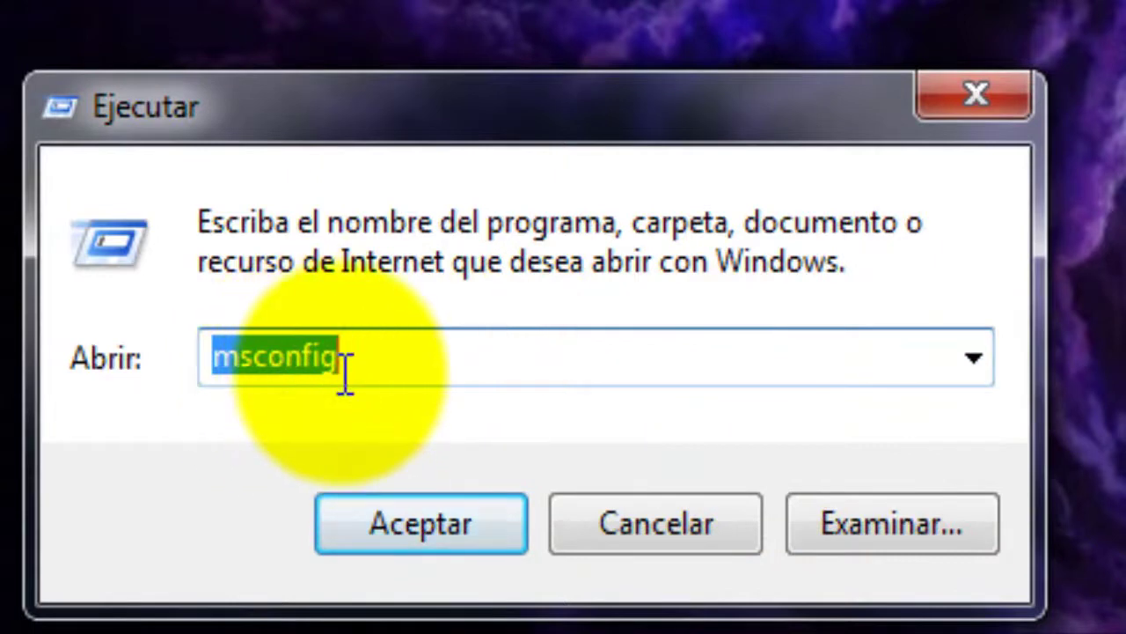
click(382, 339)
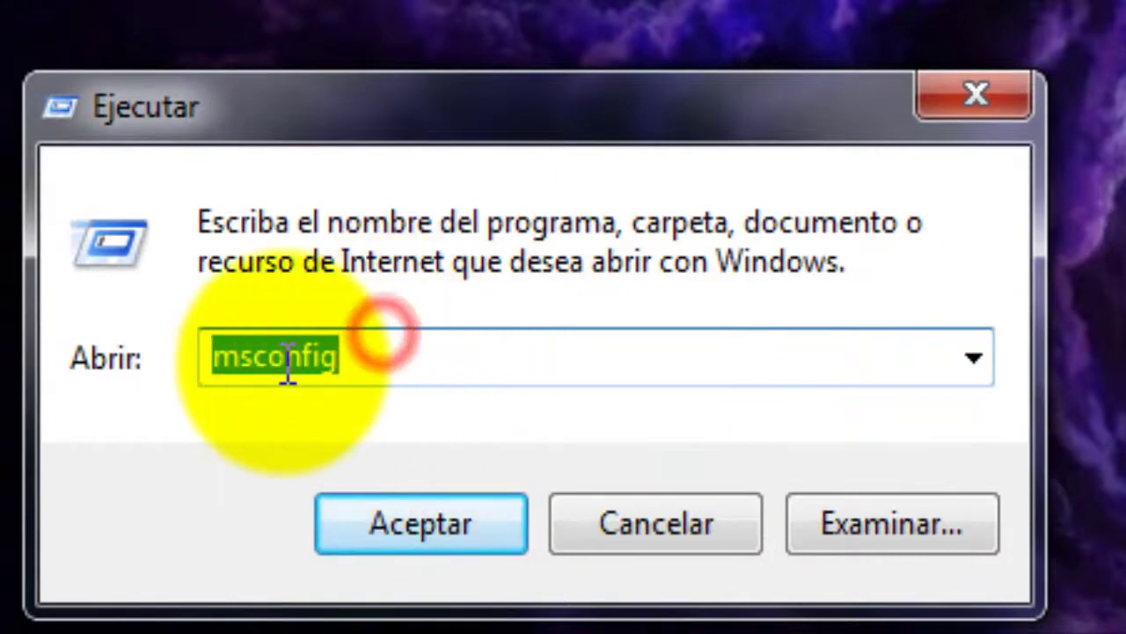
click(348, 369)
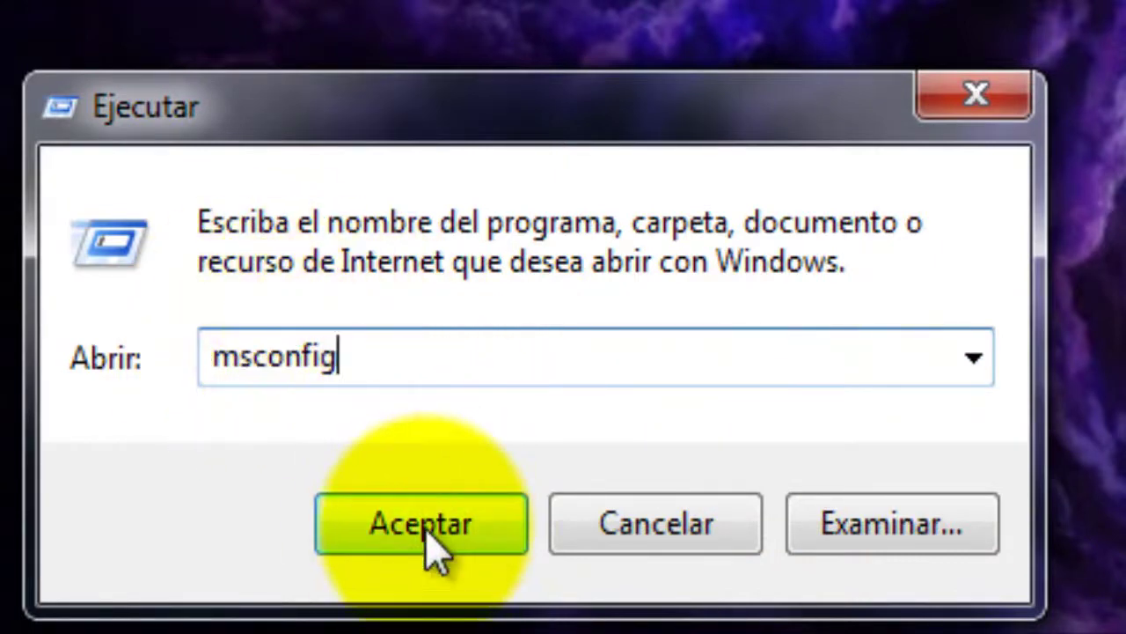
click(424, 528)
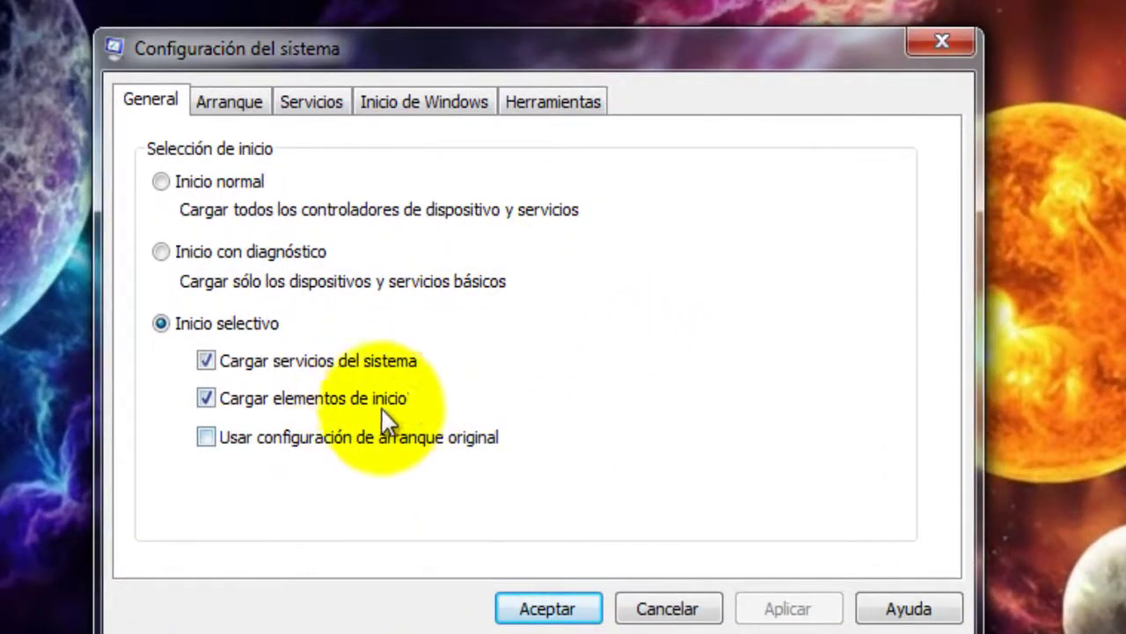
Open the advanced boot options for Windows 7, enable Número de procesadores and set it to 2.
click(236, 102)
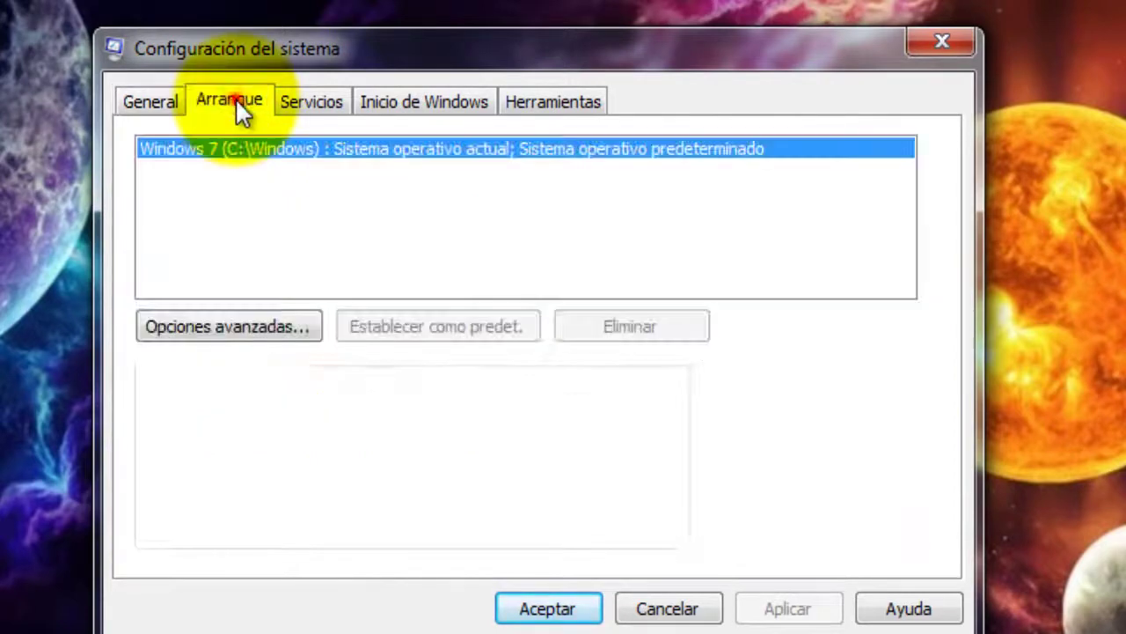
click(257, 330)
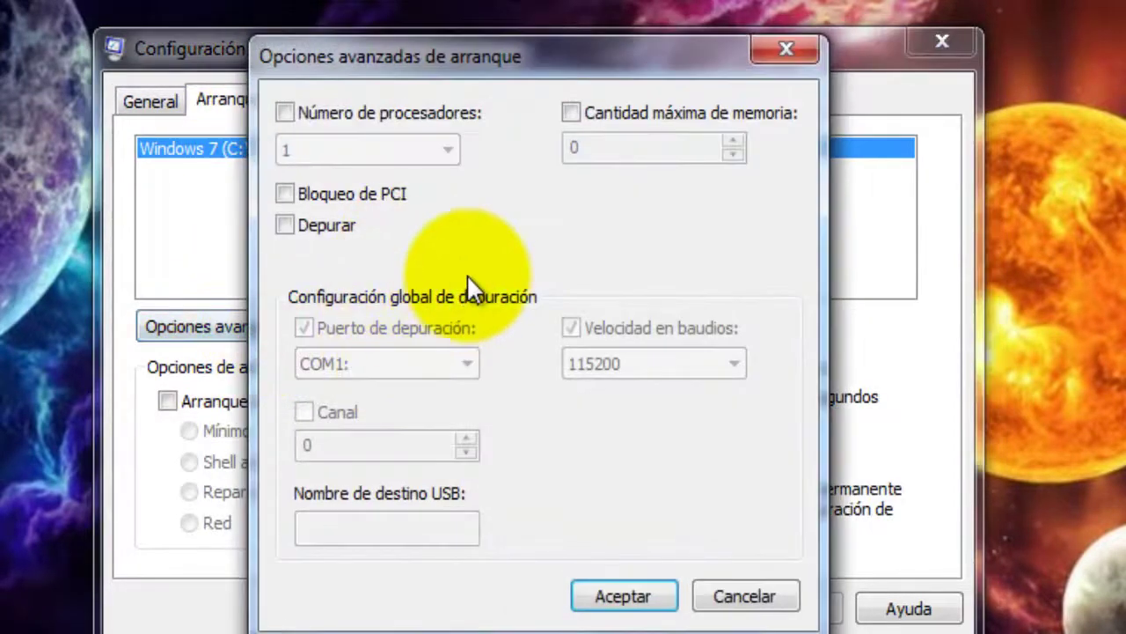
click(285, 113)
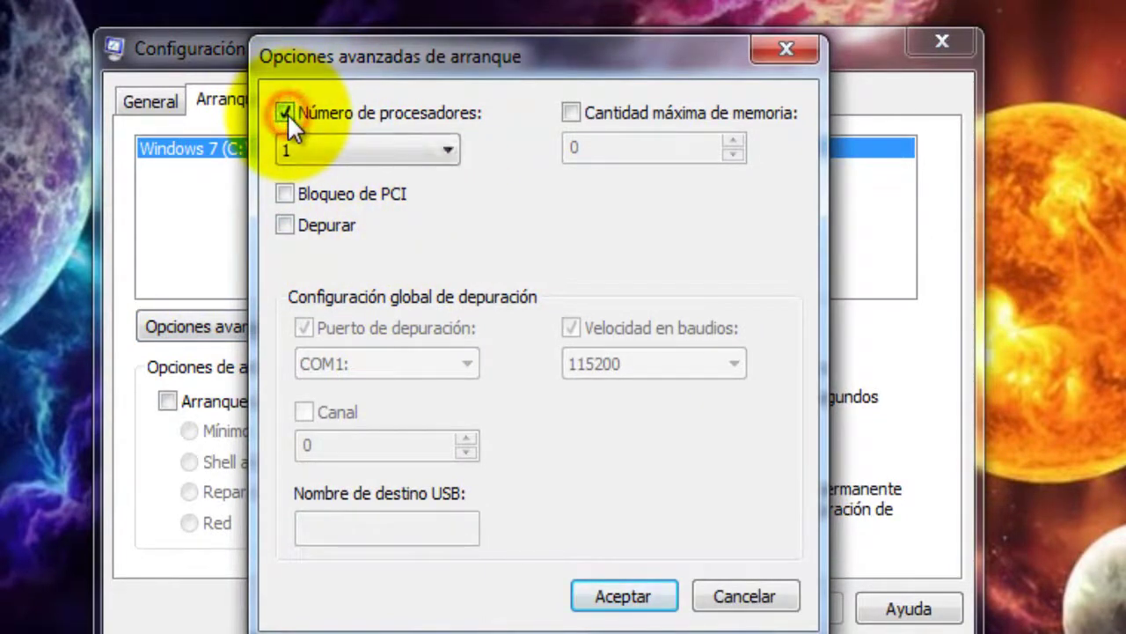
click(446, 150)
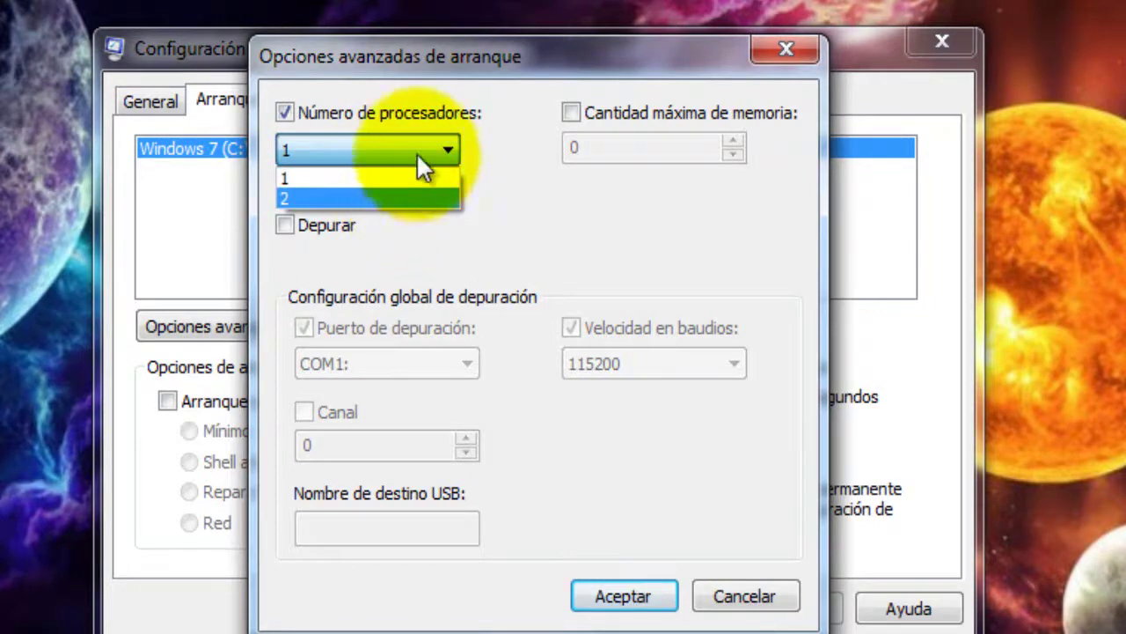
click(416, 196)
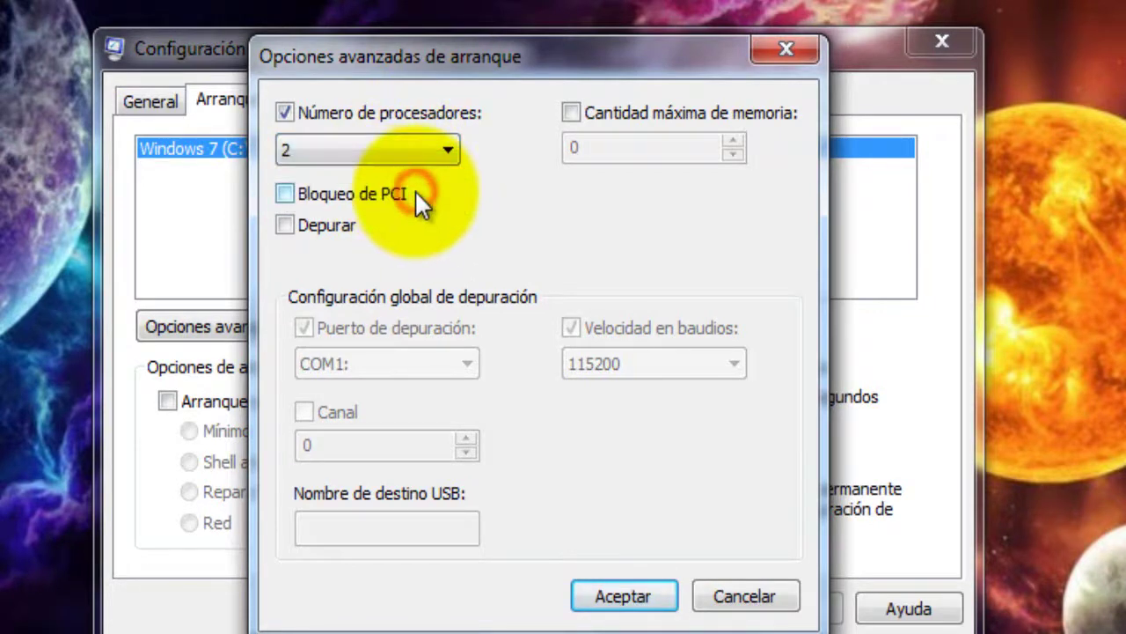
Enable Cantidad máxima de memoria in the advanced boot options and set it to 4096.
click(572, 112)
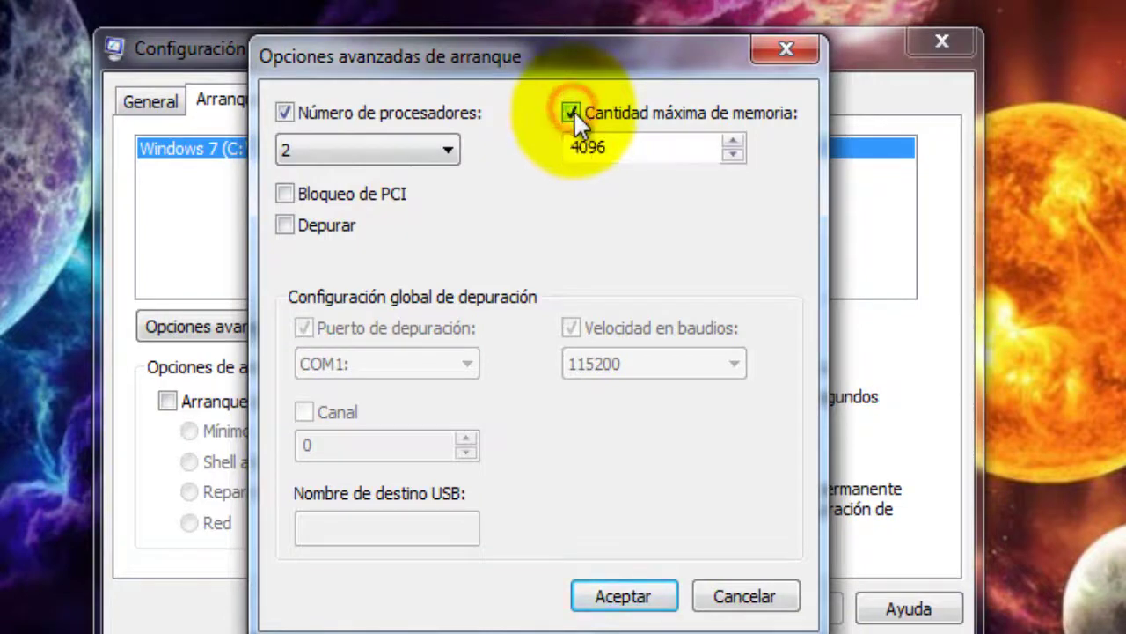
click(734, 139)
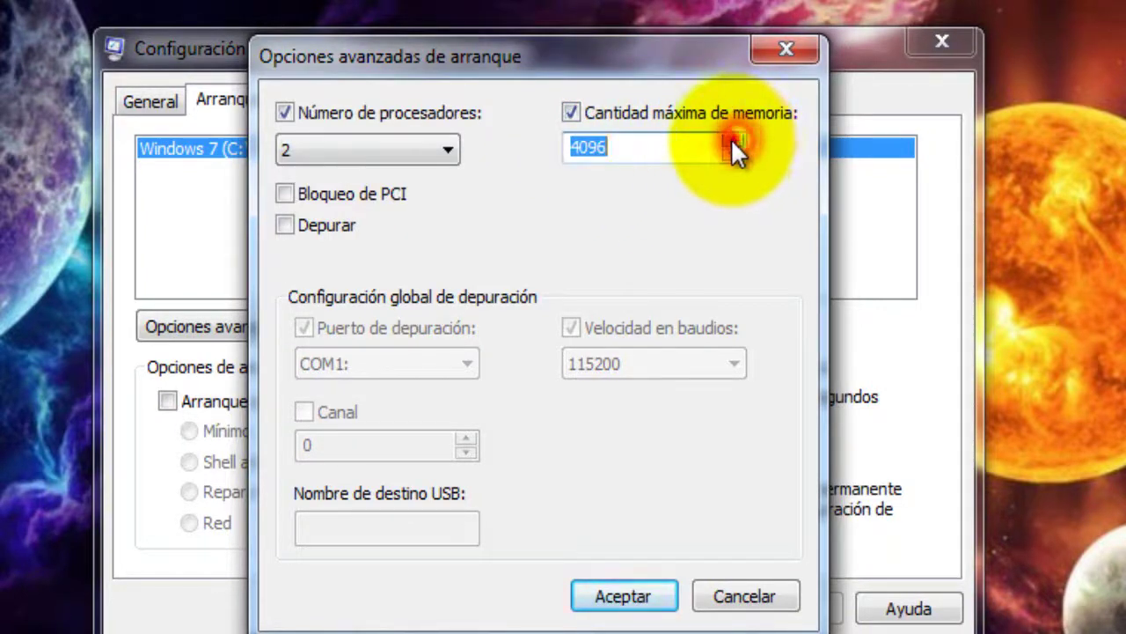
click(682, 143)
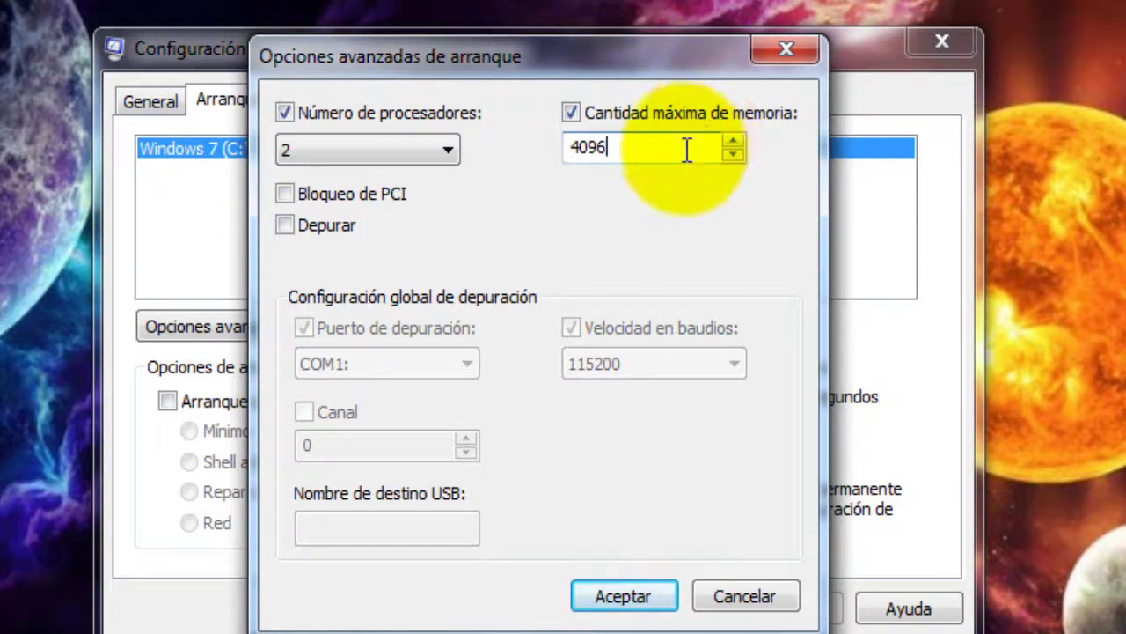
double_click(732, 154)
double_click(730, 153)
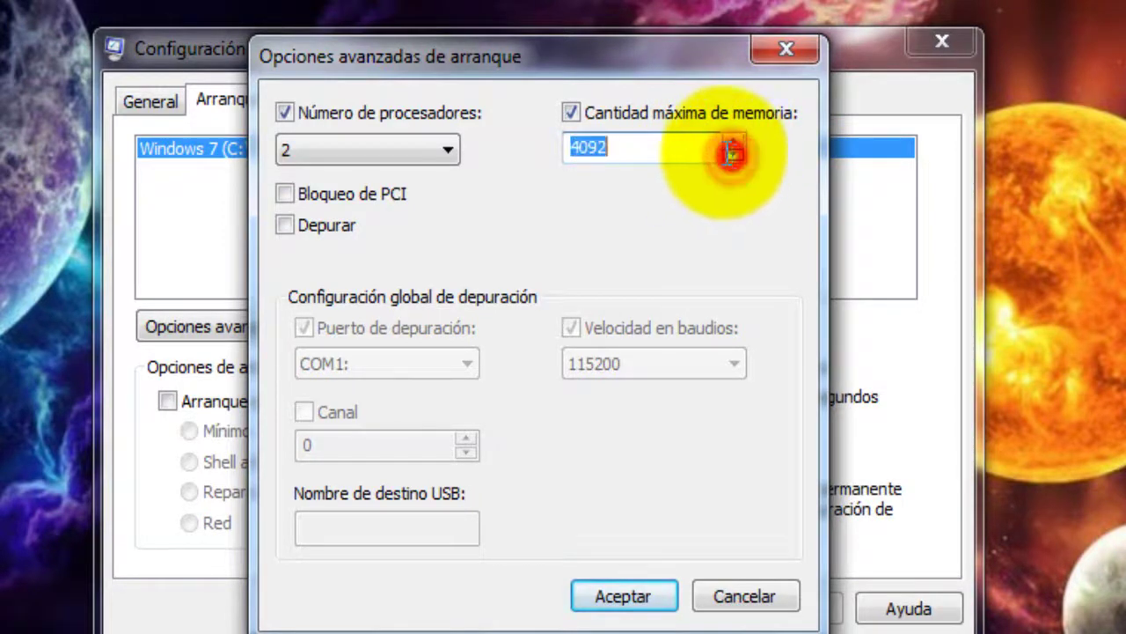
click(730, 141)
triple_click(730, 141)
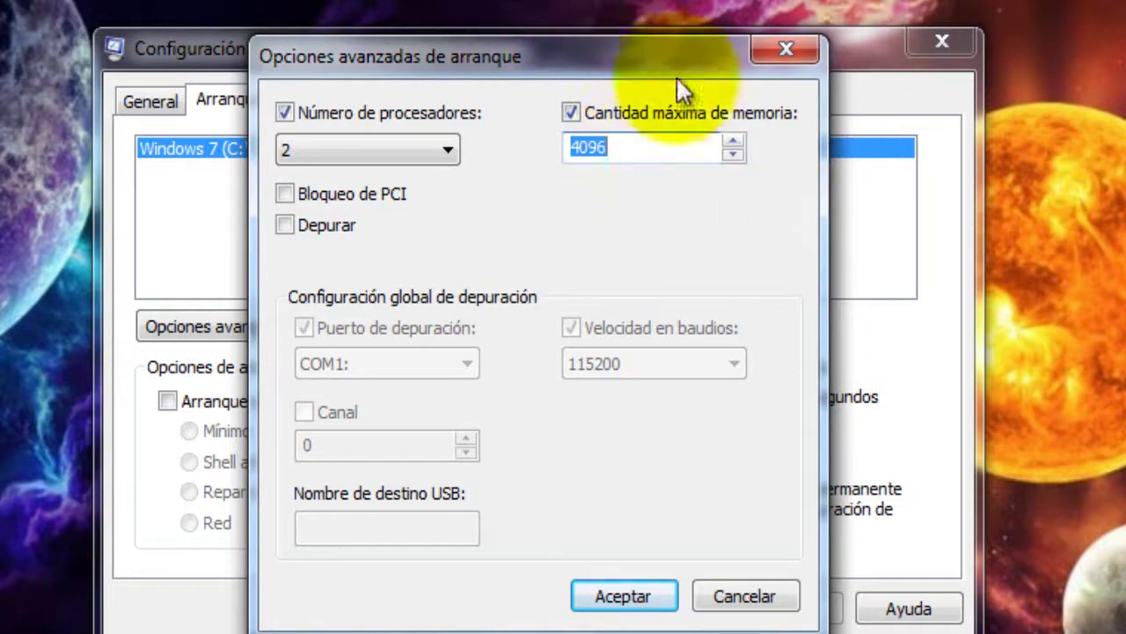
Accept the advanced boot options and the system configuration, and exit without restarting.
click(632, 597)
click(555, 611)
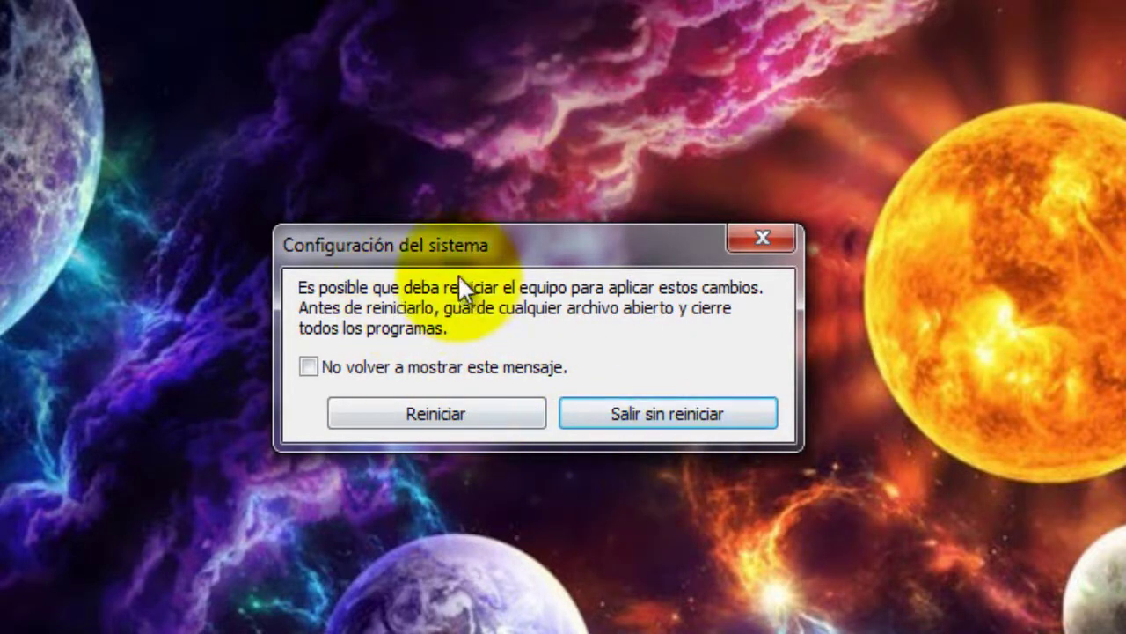
click(679, 417)
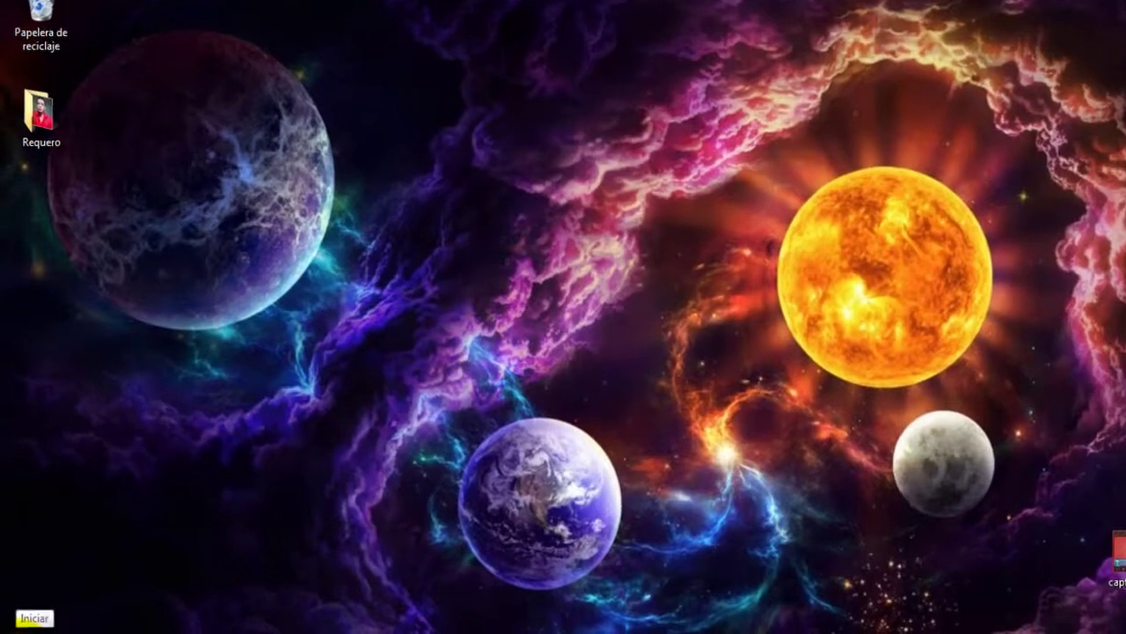
Open Desfragmentador de disco from the Herramientas del sistema group of Accesorios.
click(19, 627)
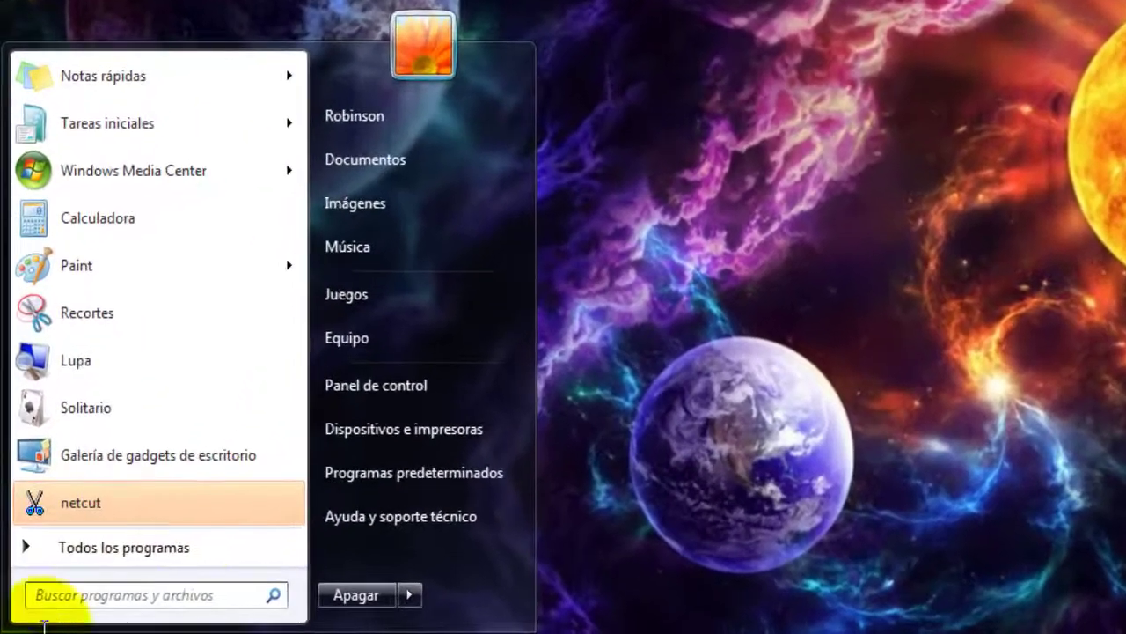
click(210, 543)
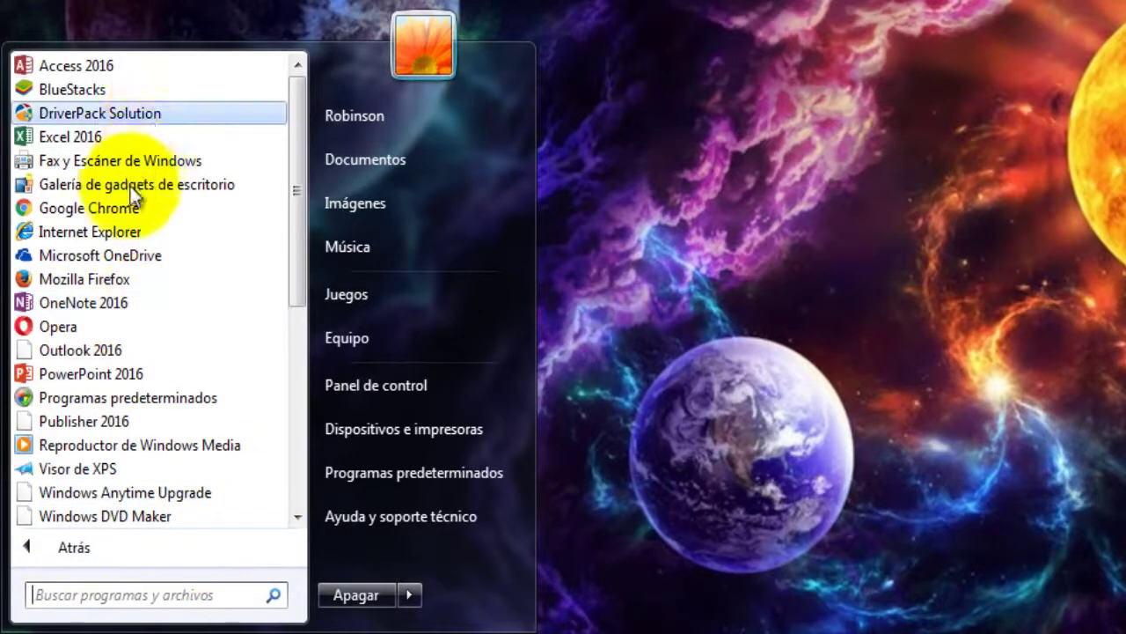
scroll(106, 481, down, 2)
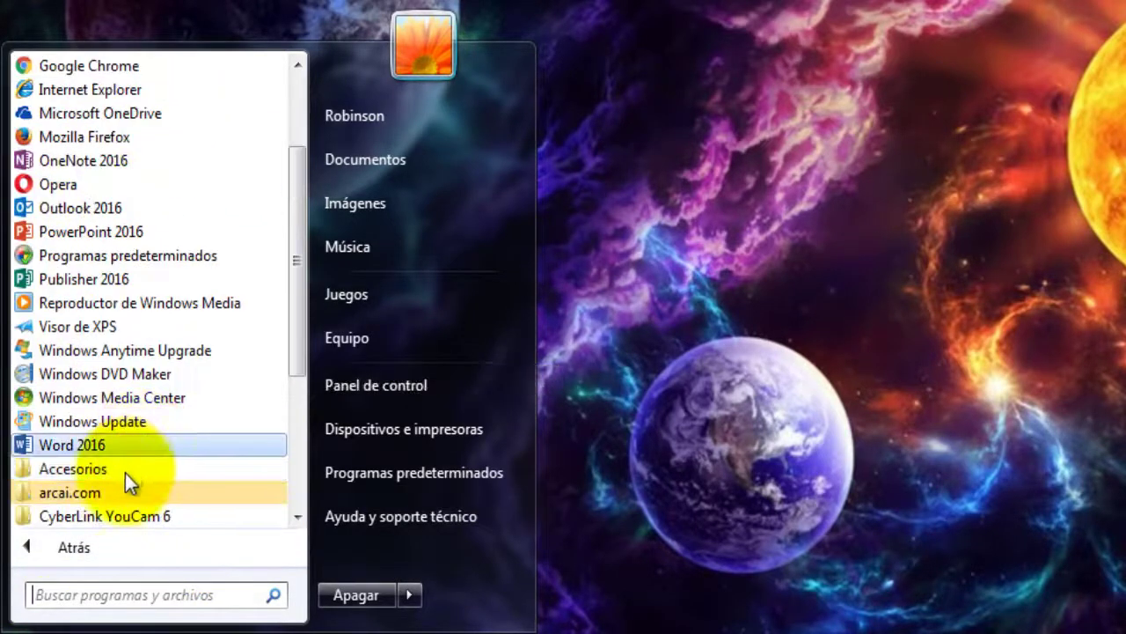
click(125, 473)
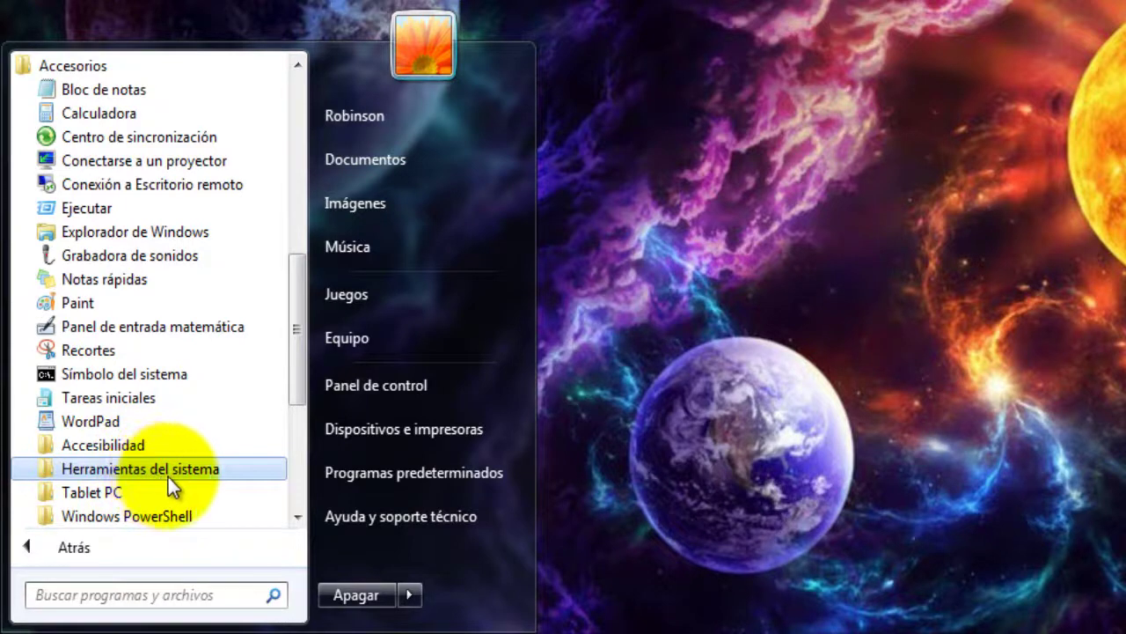
click(168, 473)
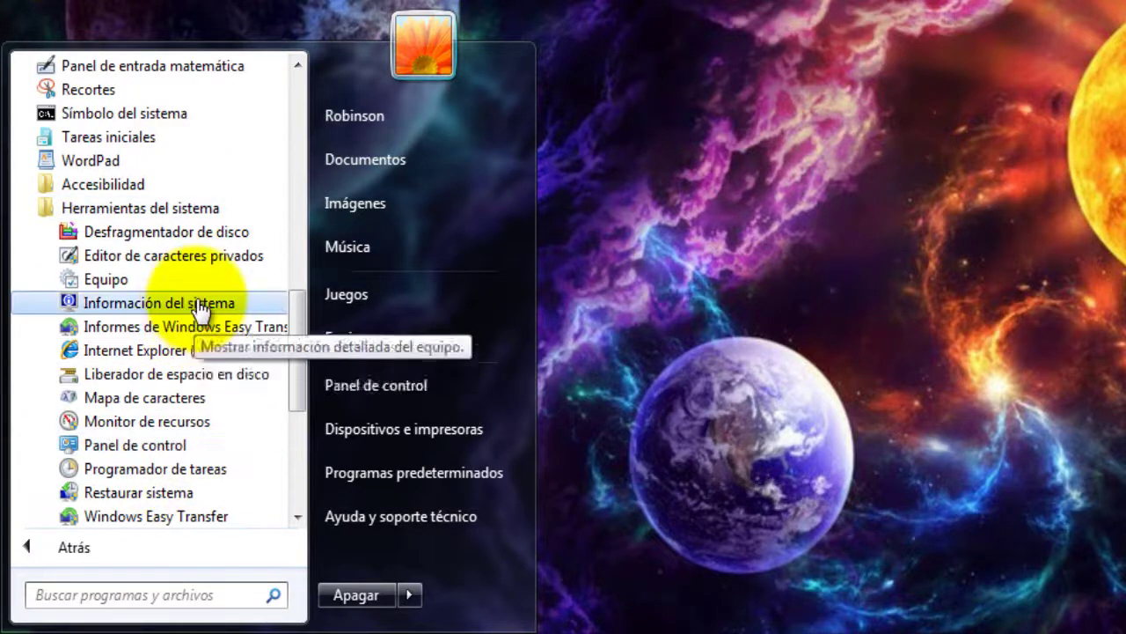
click(183, 230)
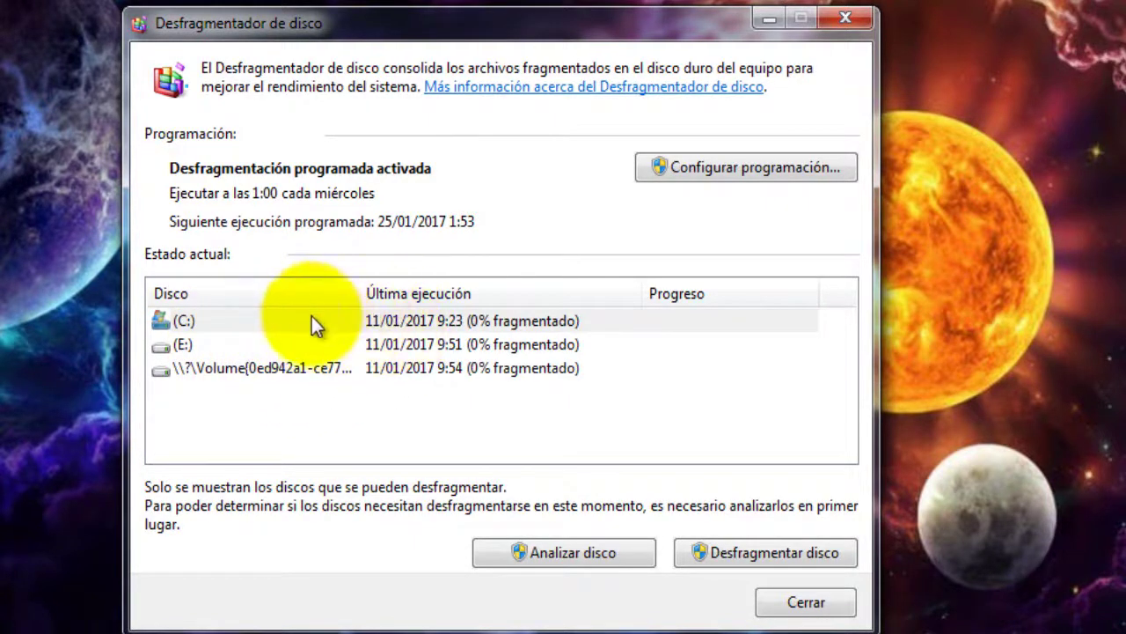
Select drive (C:) in Desfragmentador de disco and analyze its fragmentation.
click(264, 321)
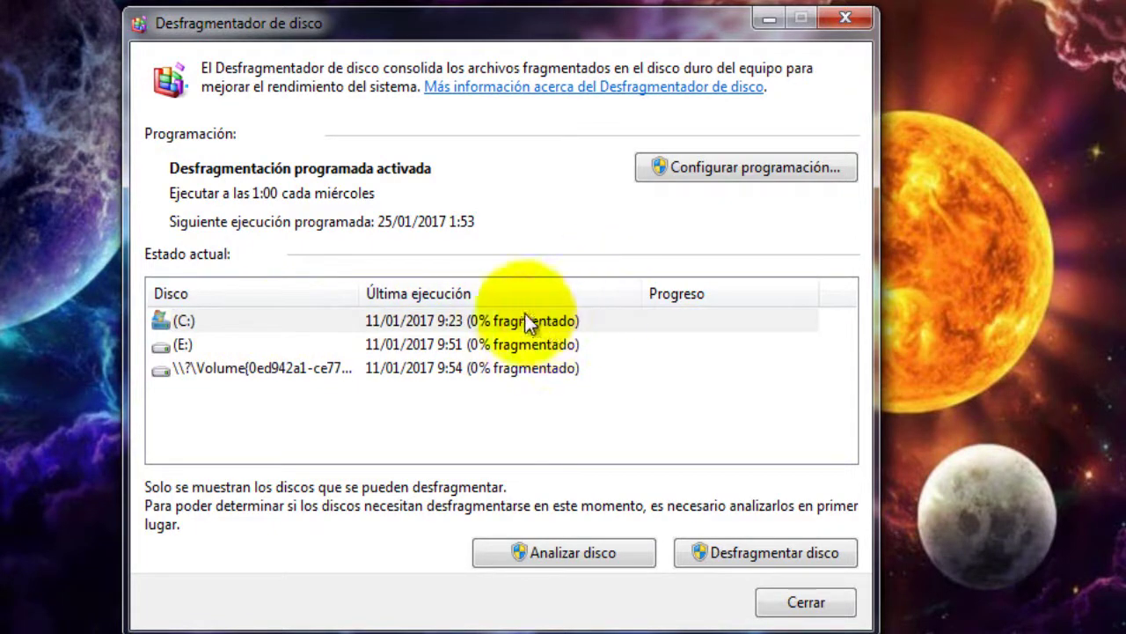
click(467, 324)
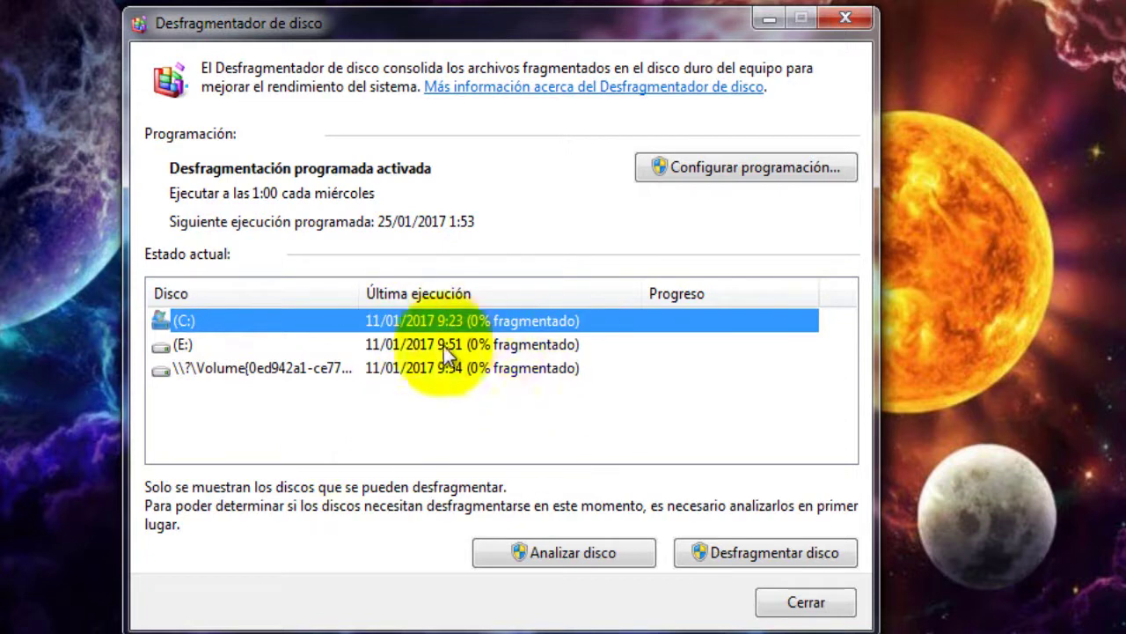
click(515, 346)
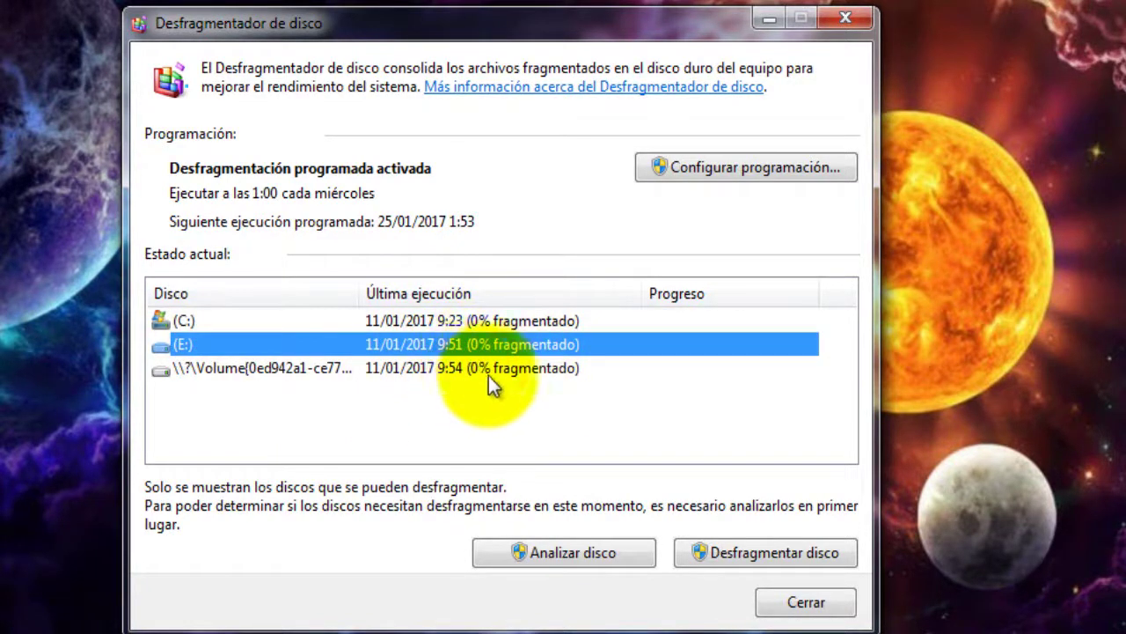
click(440, 322)
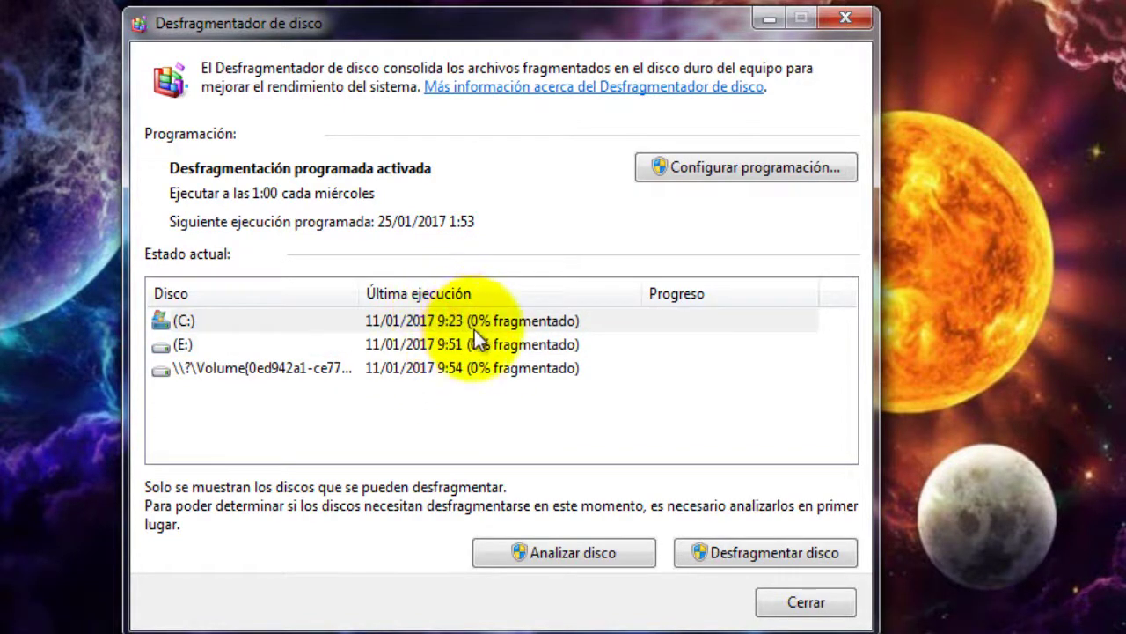
click(426, 324)
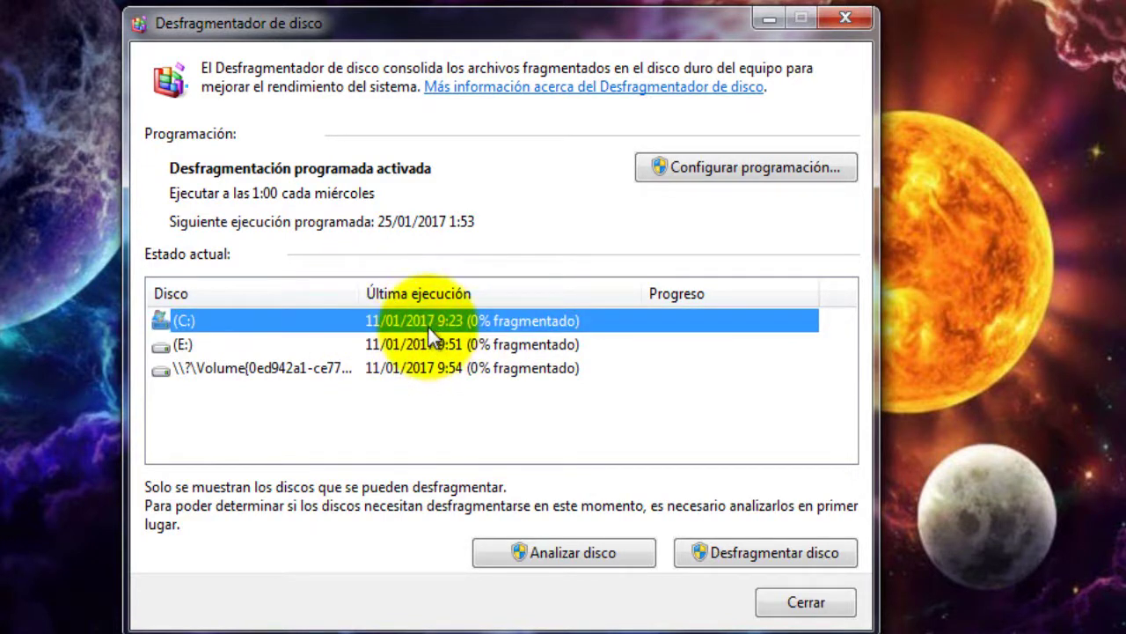
click(561, 545)
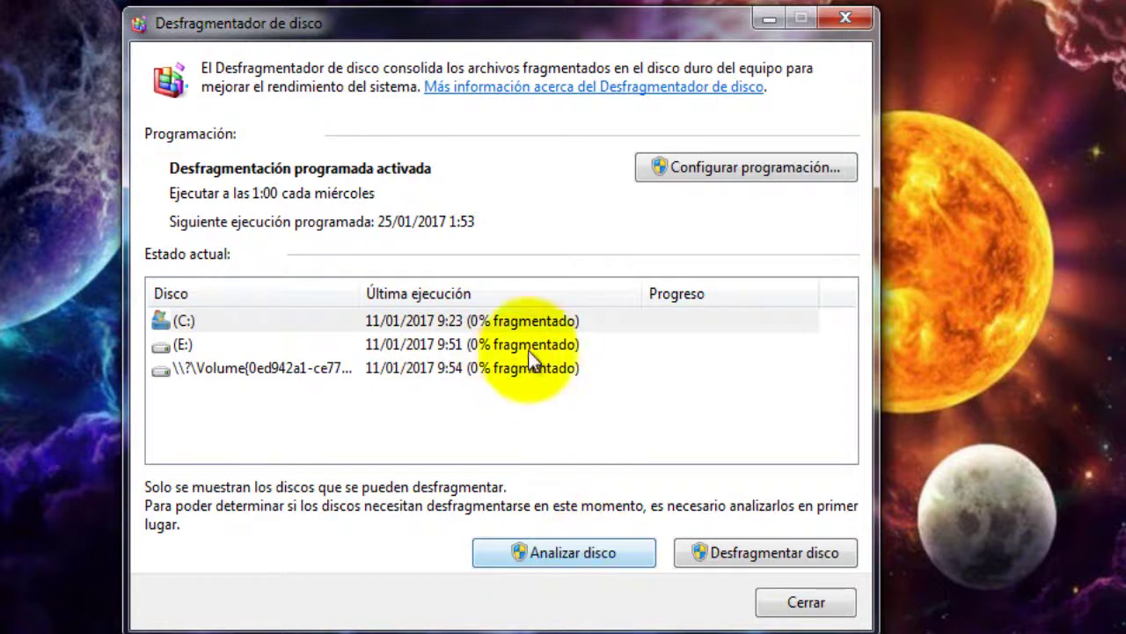
click(534, 320)
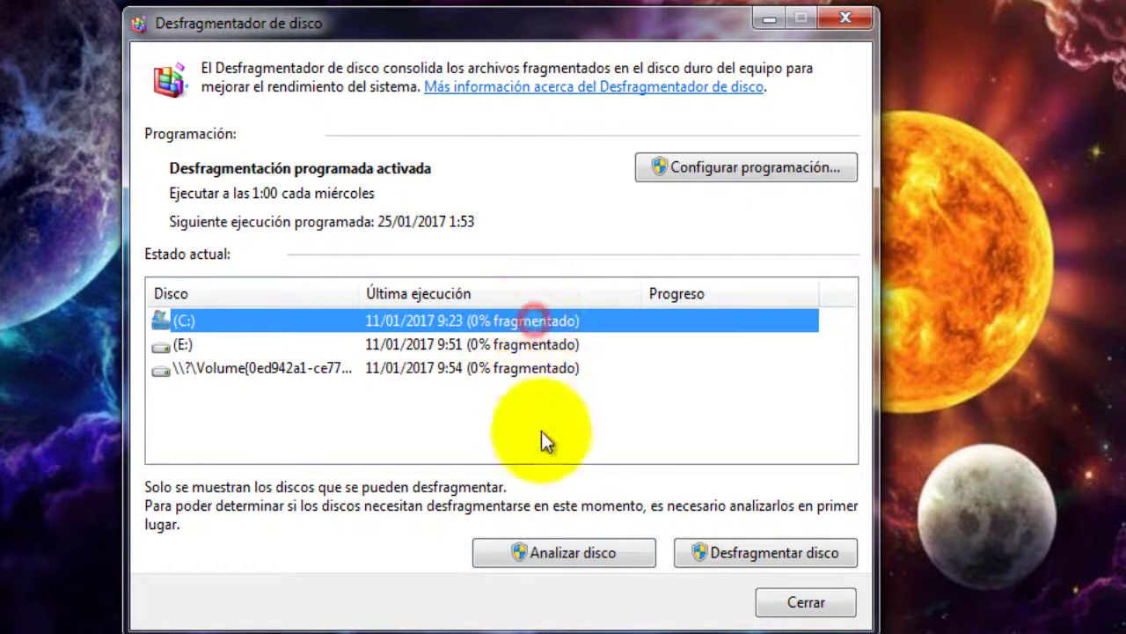
click(572, 556)
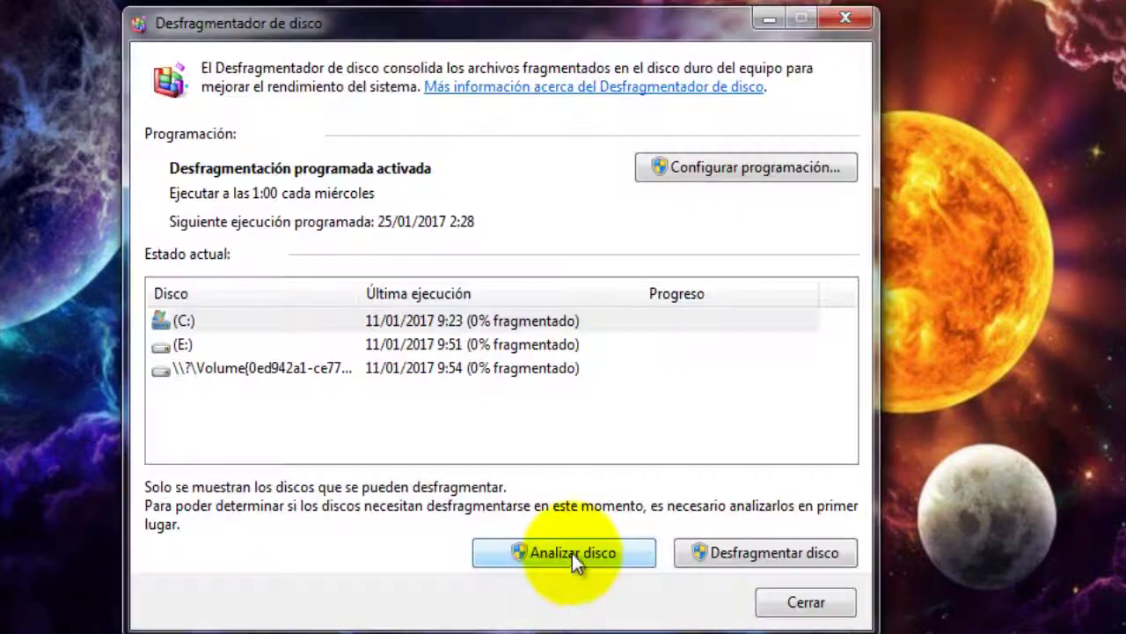
click(572, 553)
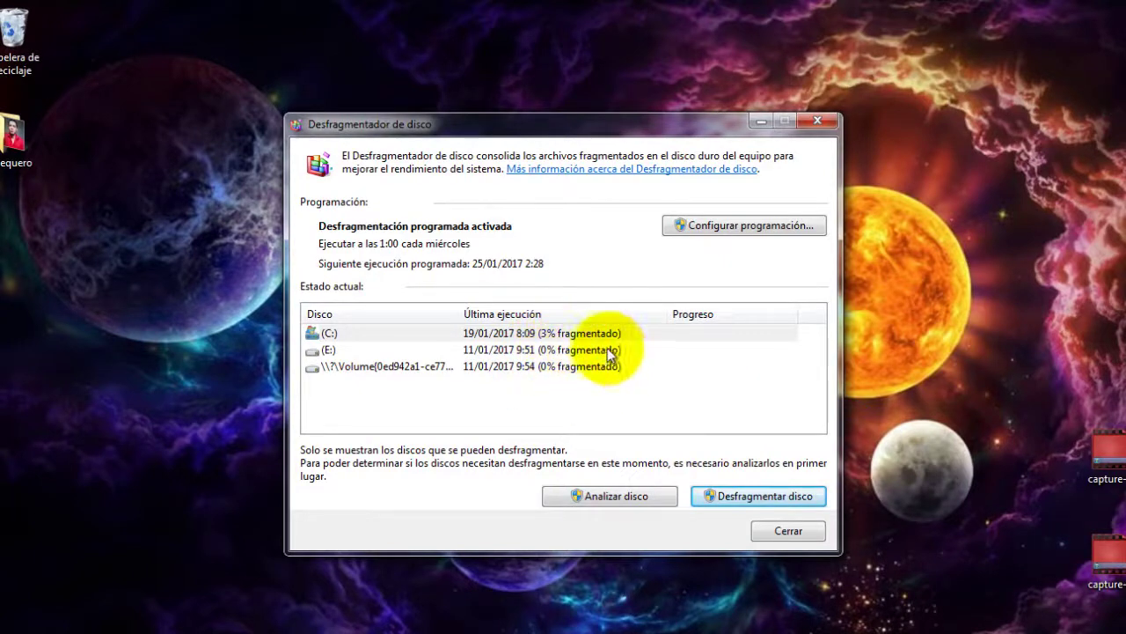
Defragment drive (C:) and close Desfragmentador de disco.
click(763, 497)
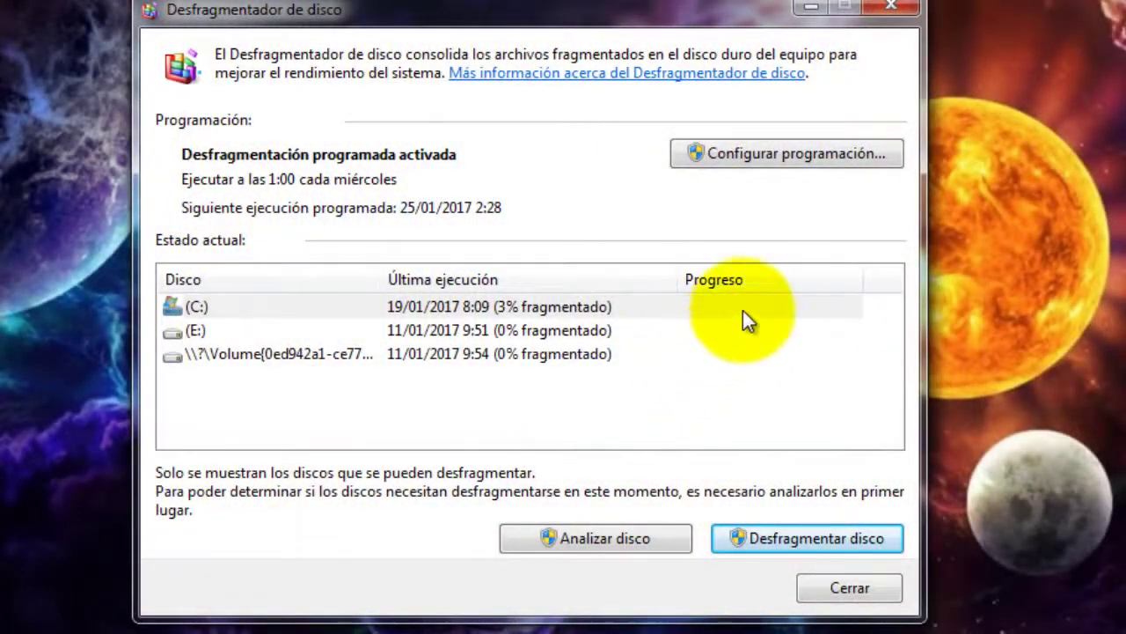
click(865, 587)
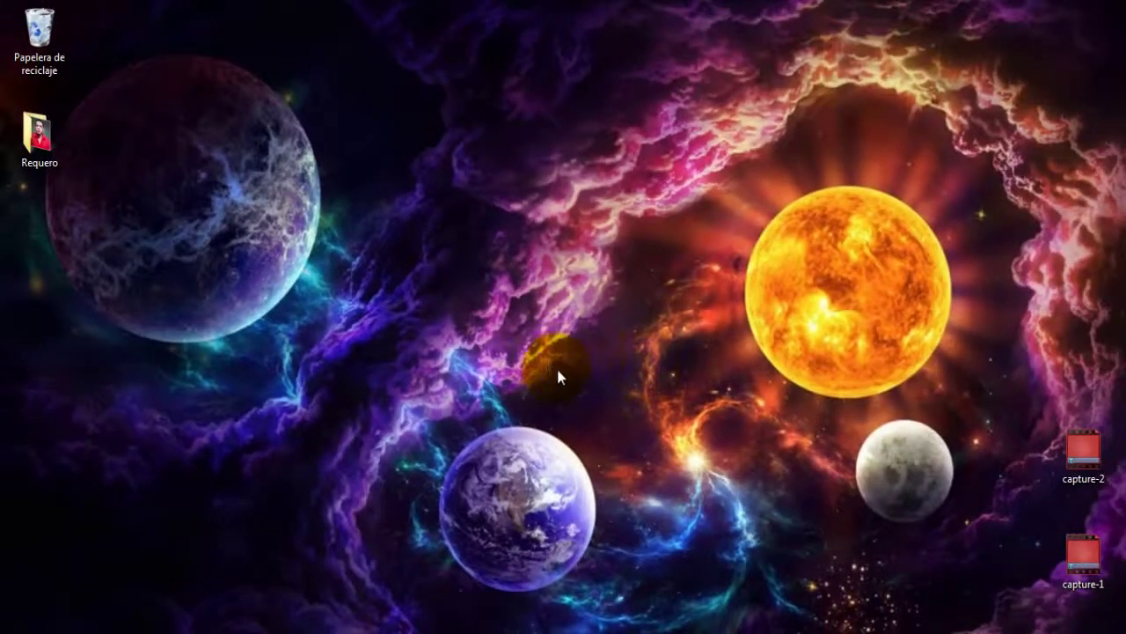
Open Liberador de espacio en disco from the Herramientas del sistema group of Accesorios.
key(super)
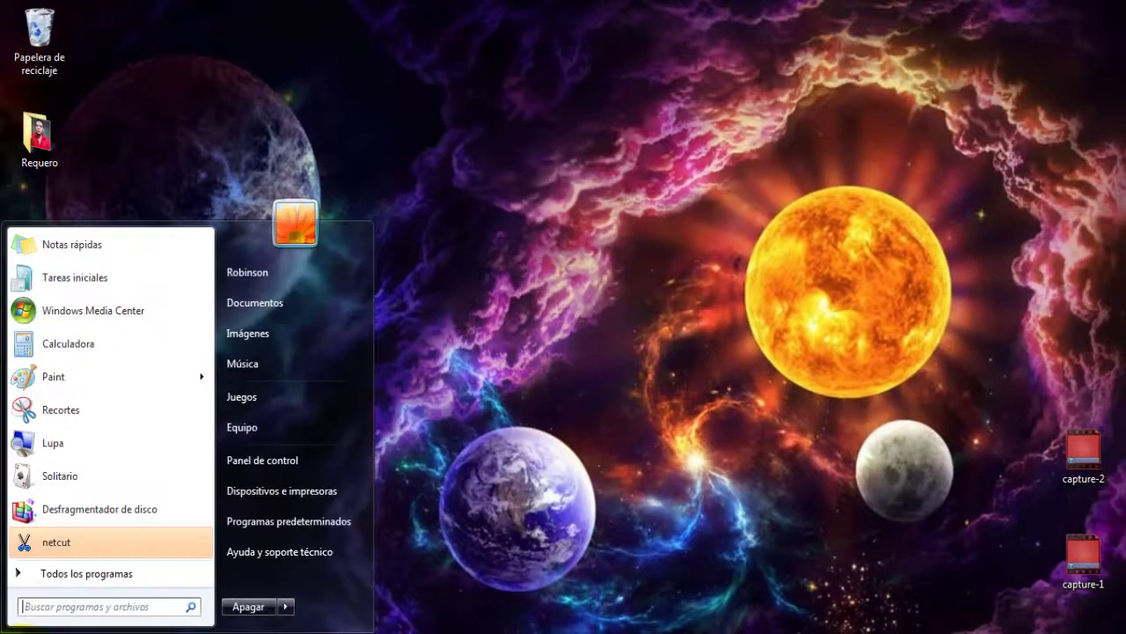
click(108, 572)
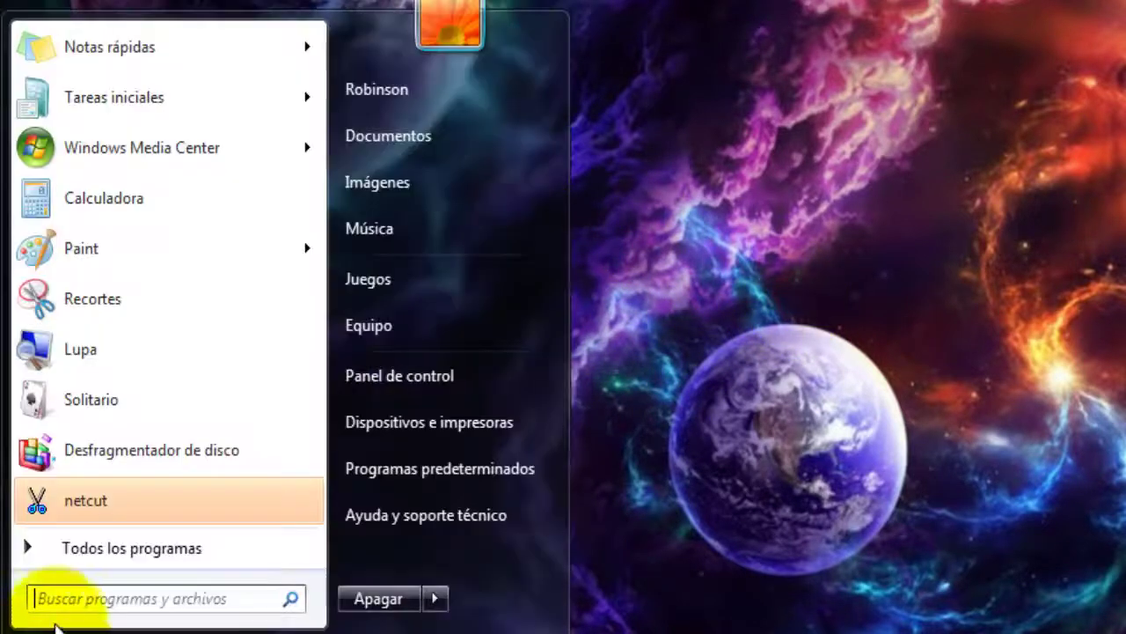
click(108, 550)
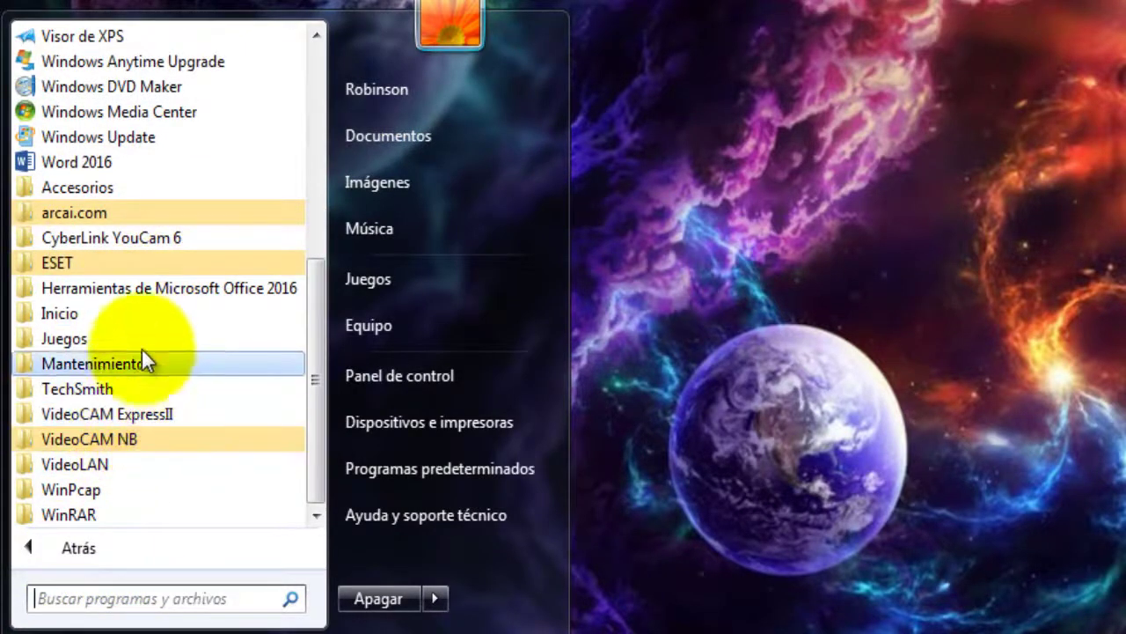
click(127, 185)
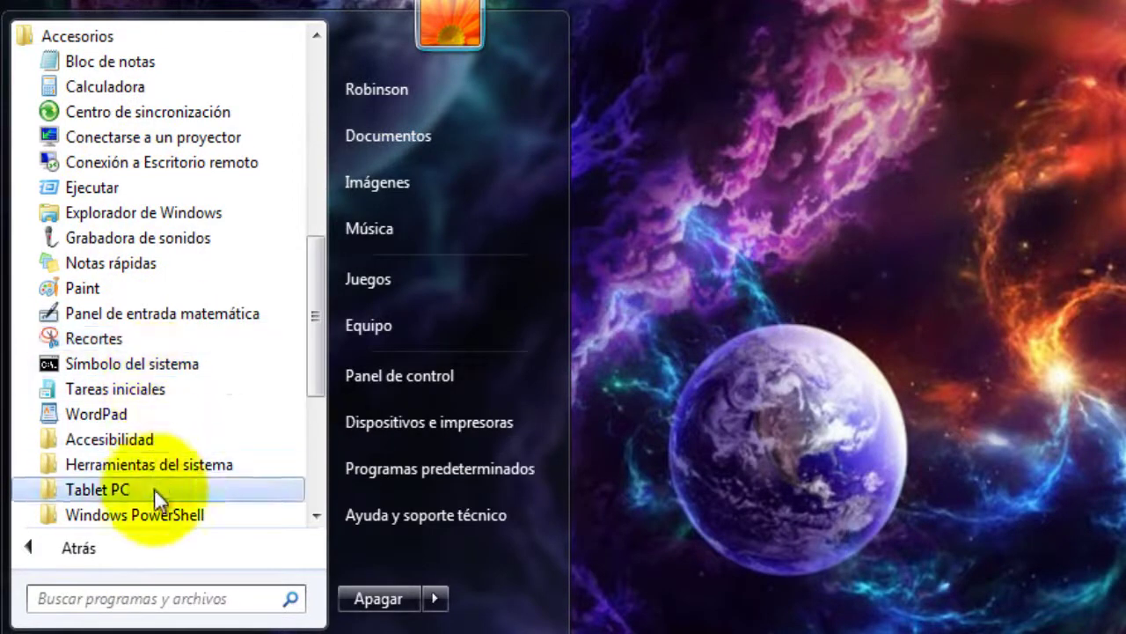
scroll(154, 490, down, 1)
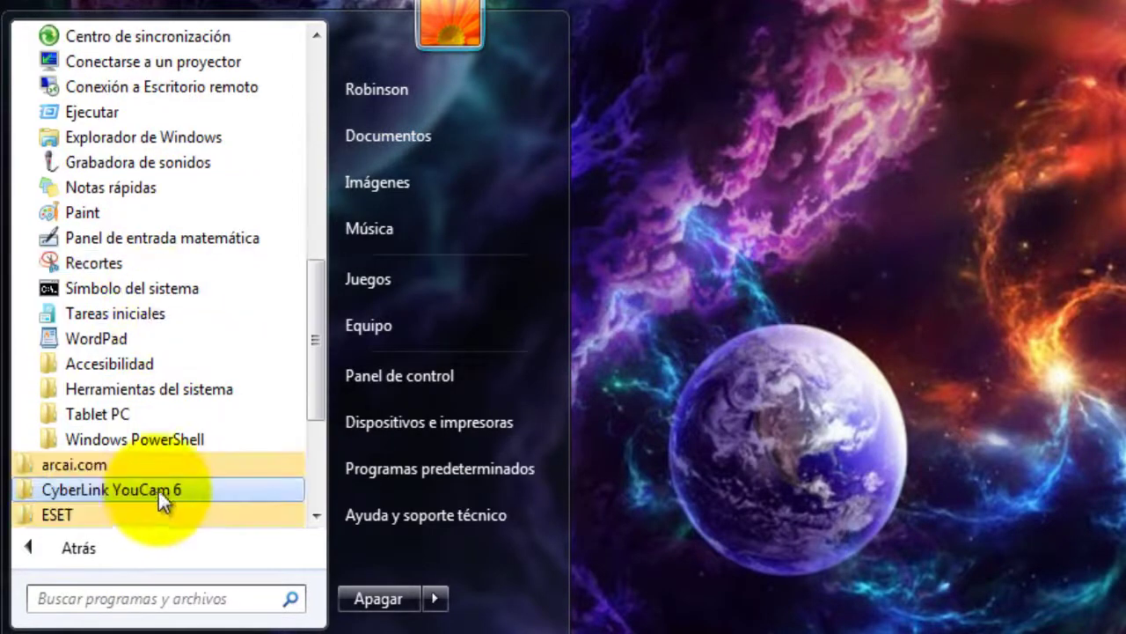
click(173, 389)
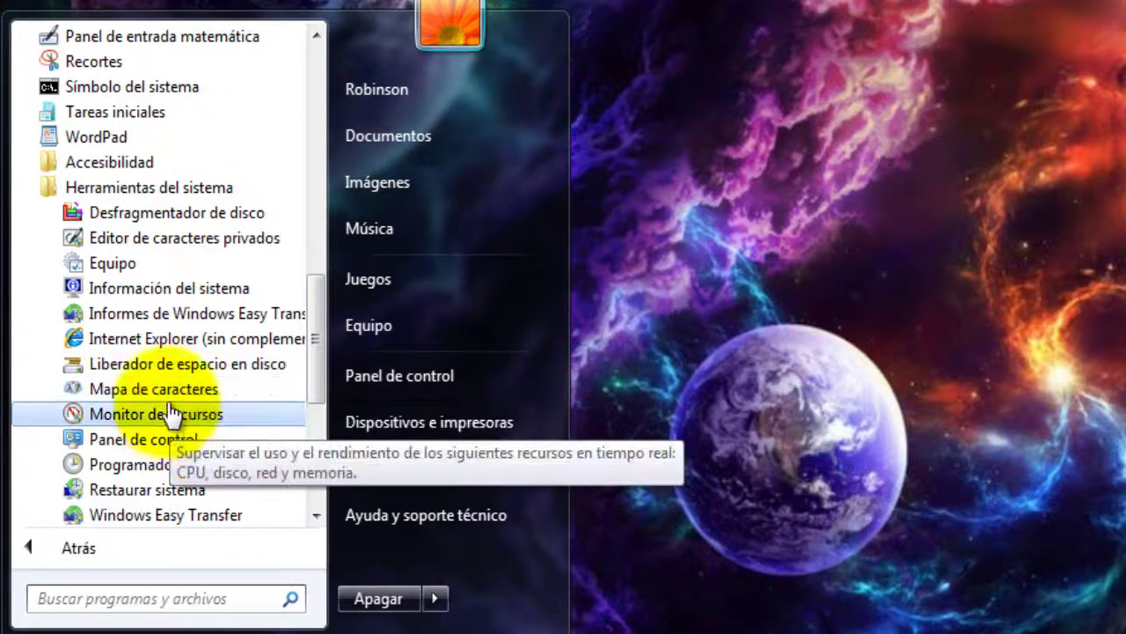
click(214, 381)
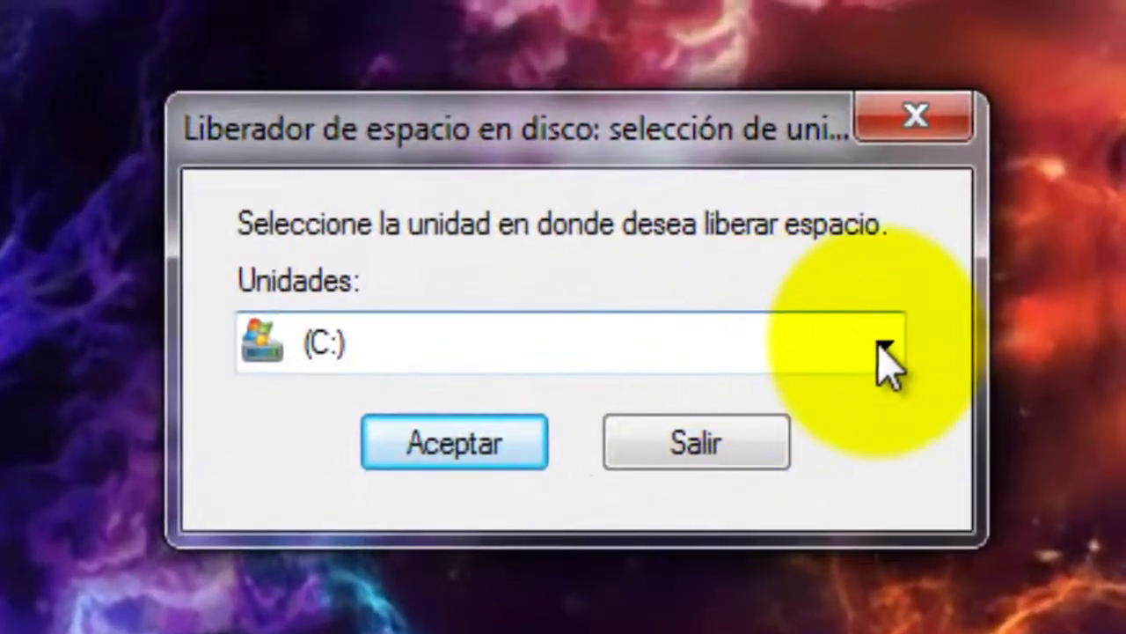
Choose drive (C:) as the unit to free space on and scan it for removable files.
click(1007, 167)
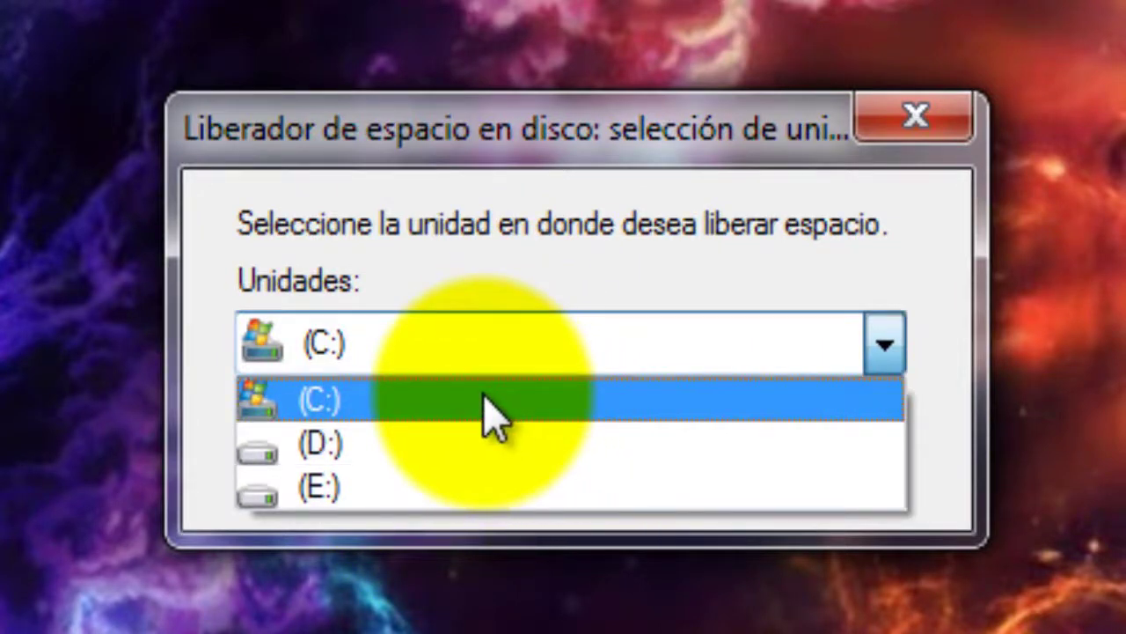
click(484, 397)
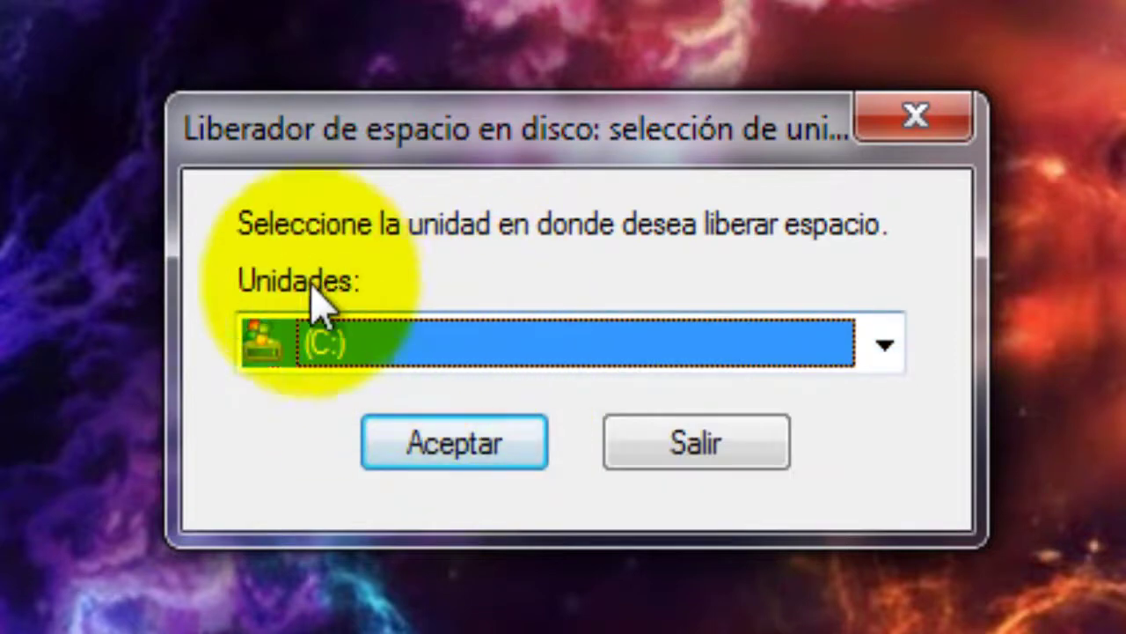
click(468, 447)
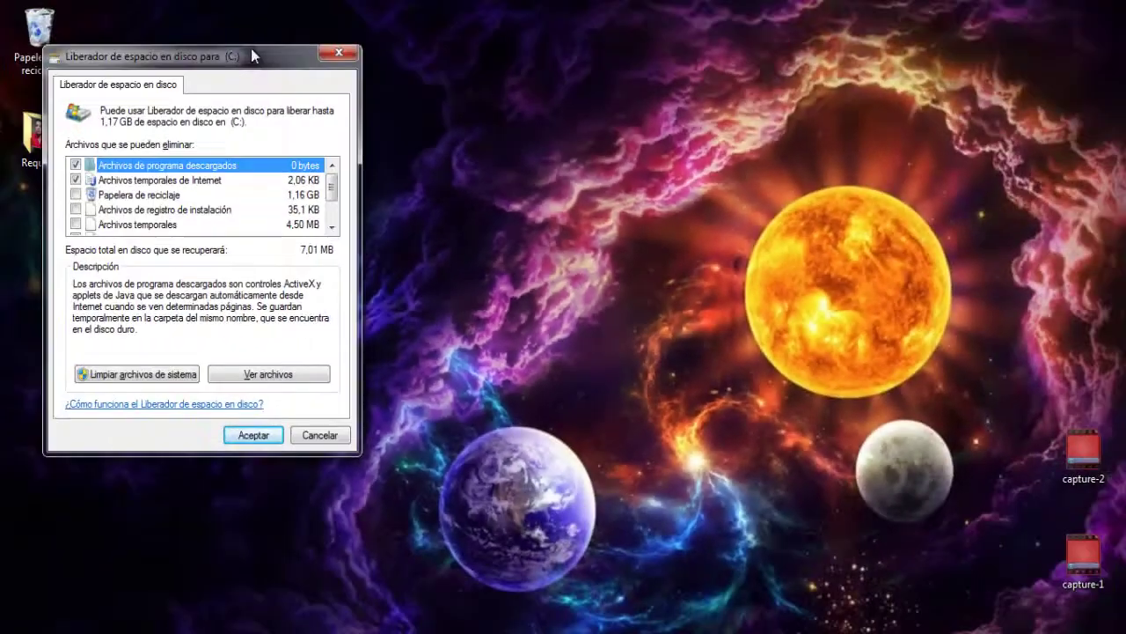
Mark all remaining file categories for deletion, including Papelera de reciclaje, Archivos de registro de instalación, Archivos temporales and the Windows error report files.
drag(310, 63, 721, 157)
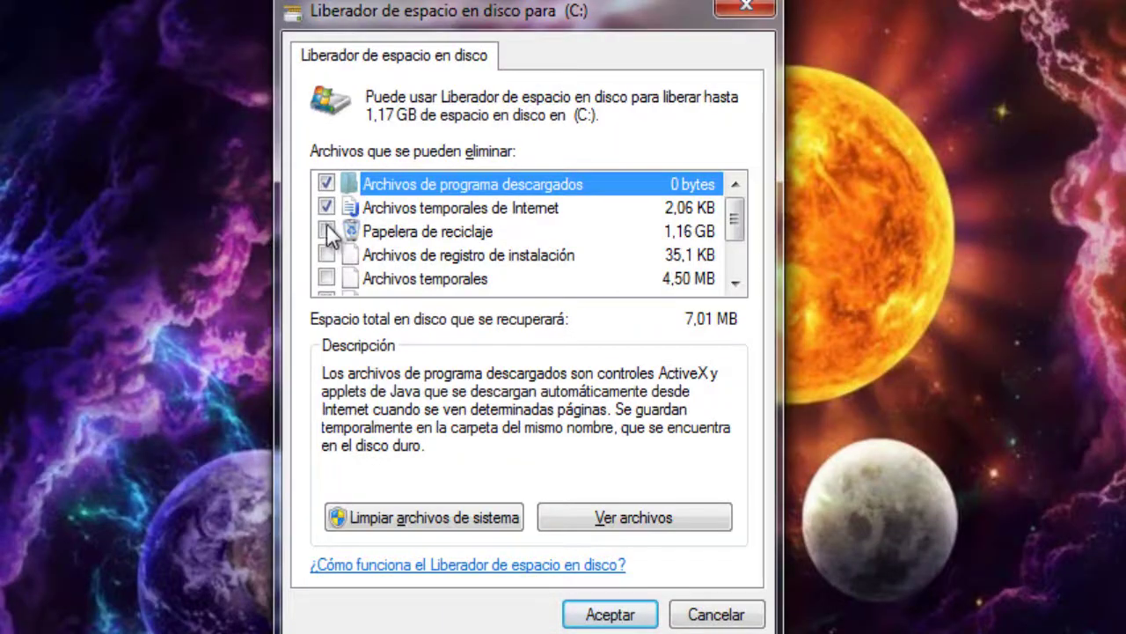
click(327, 232)
click(328, 278)
scroll(327, 278, down, 1)
click(326, 256)
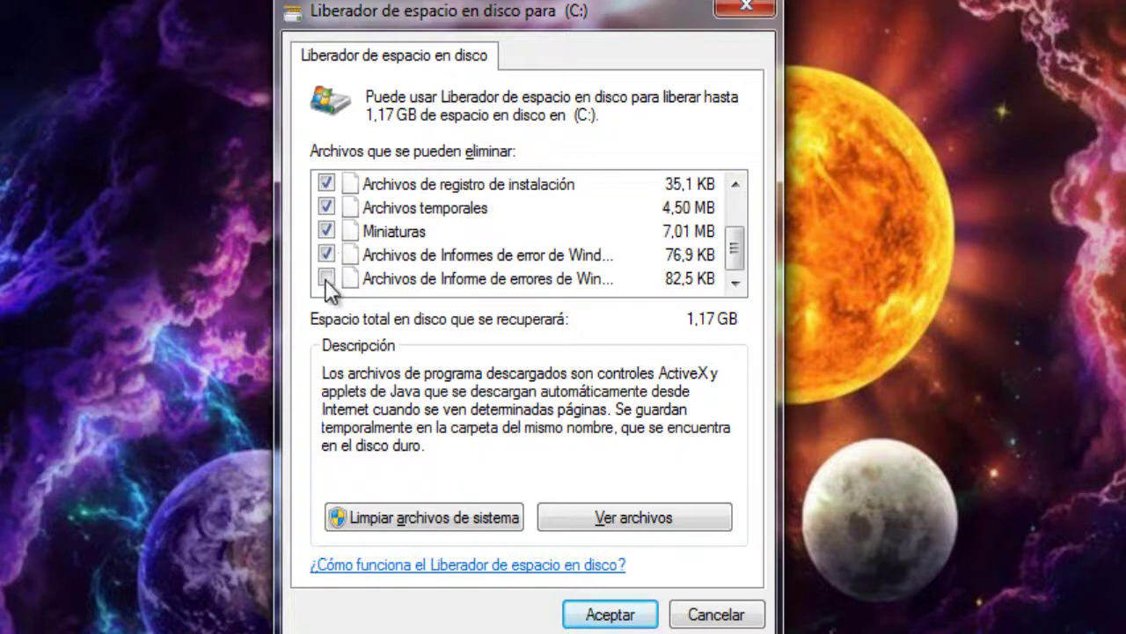
click(326, 279)
scroll(572, 268, up, 1)
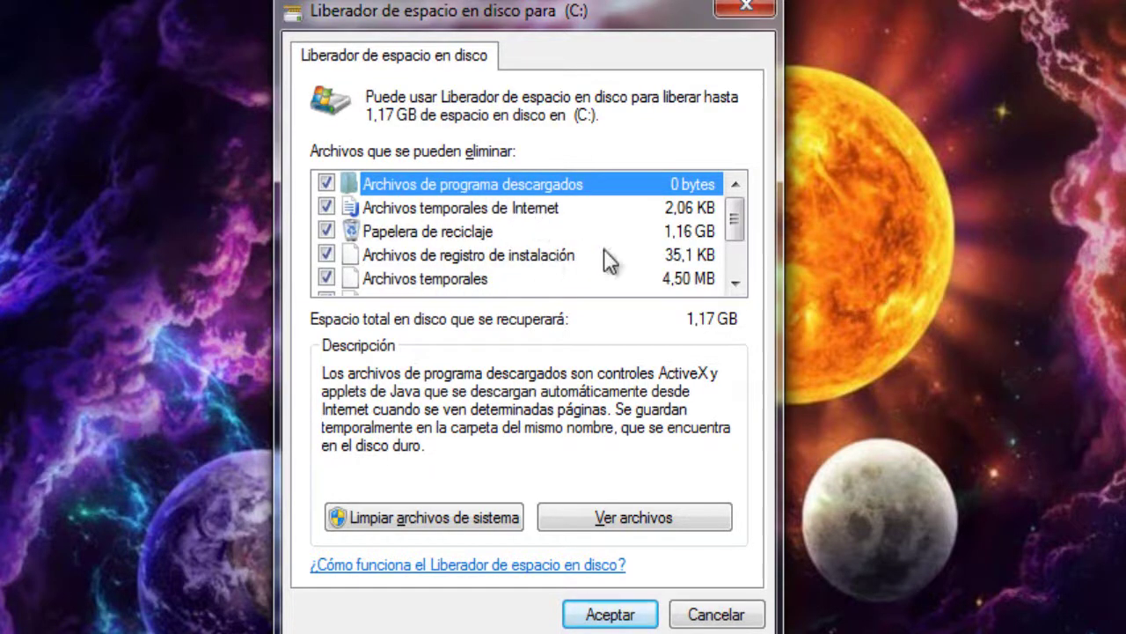
Exclude Papelera de reciclaje from the files to delete, and include it again.
click(327, 232)
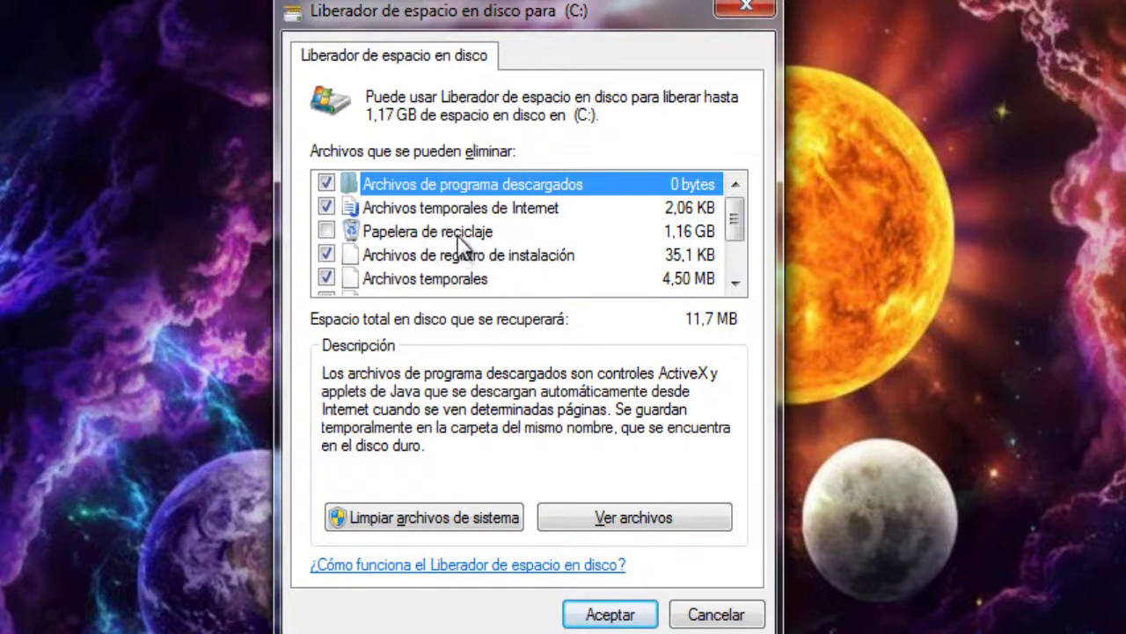
click(327, 231)
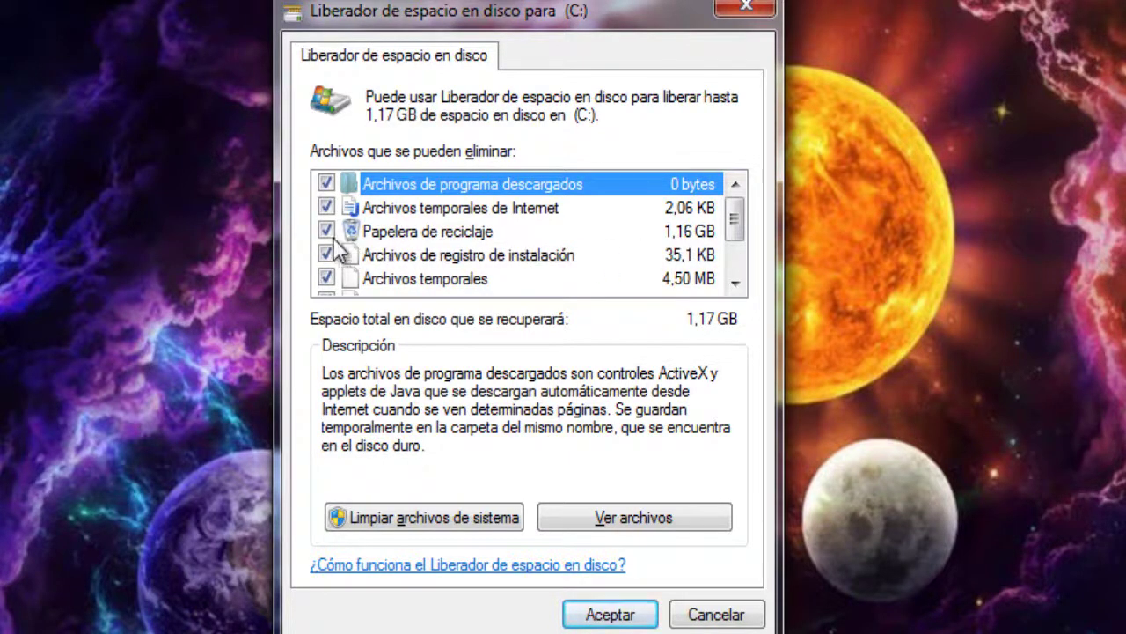
scroll(351, 222, down, 1)
scroll(350, 222, up, 1)
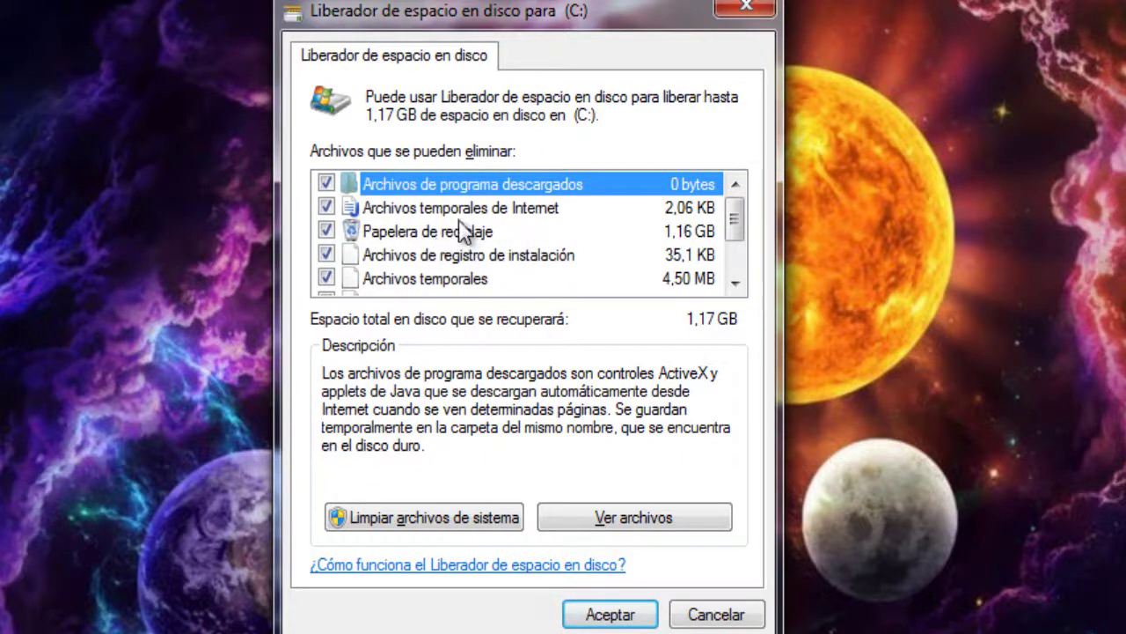
Run the cleanup of drive (C:) and permanently delete the marked files.
click(609, 614)
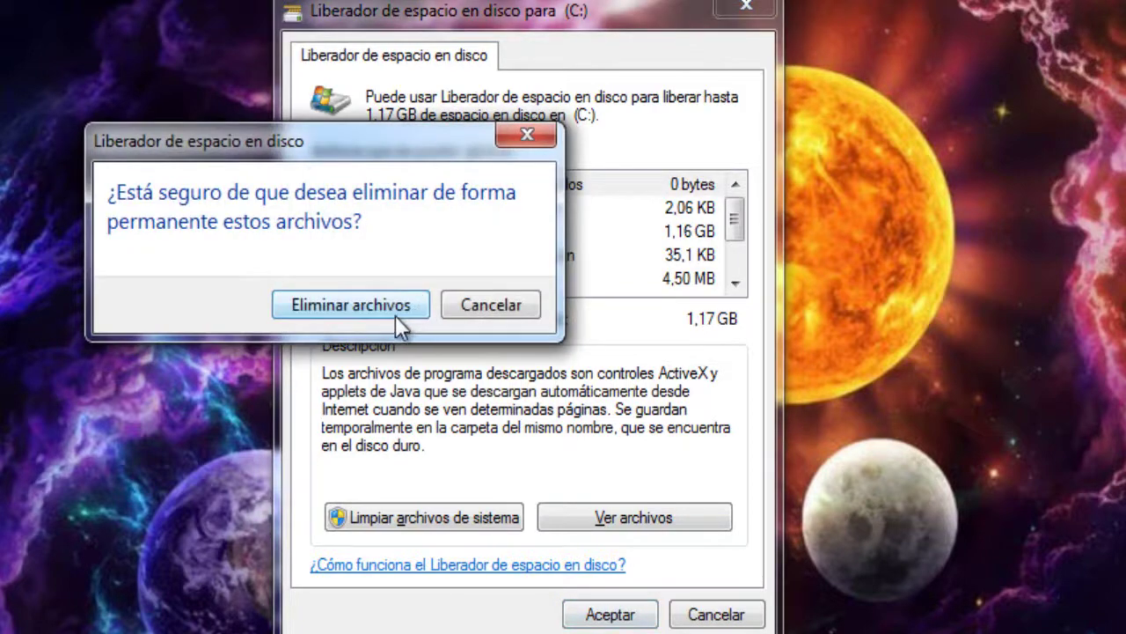
click(403, 308)
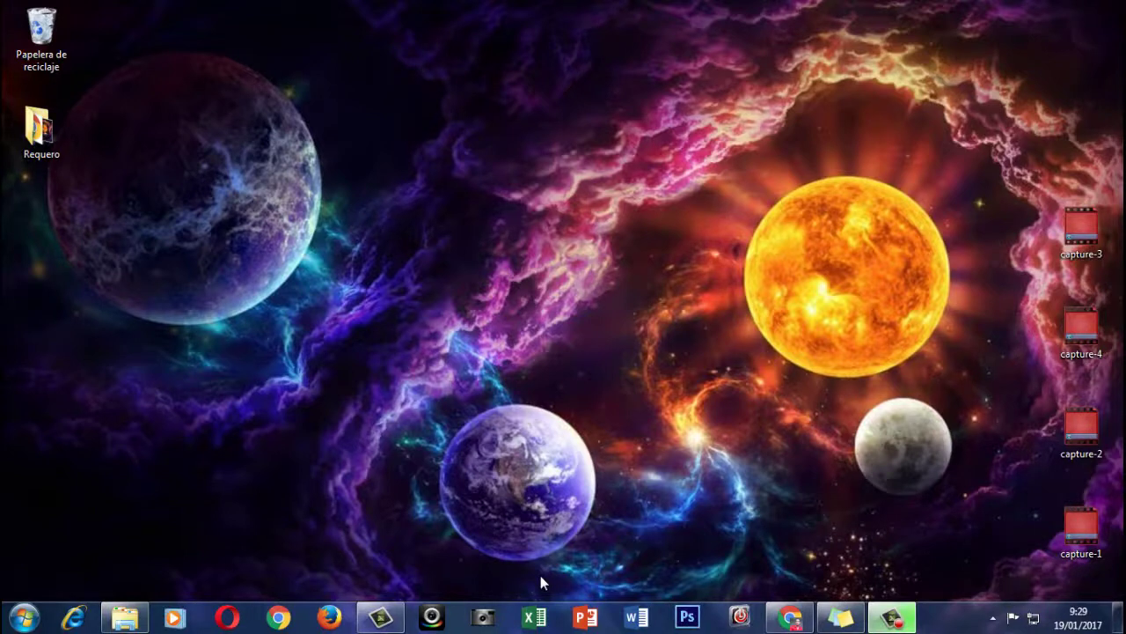
Open the properties of Equipo, go to Configuración avanzada del sistema and open the Rendimiento settings.
click(14, 622)
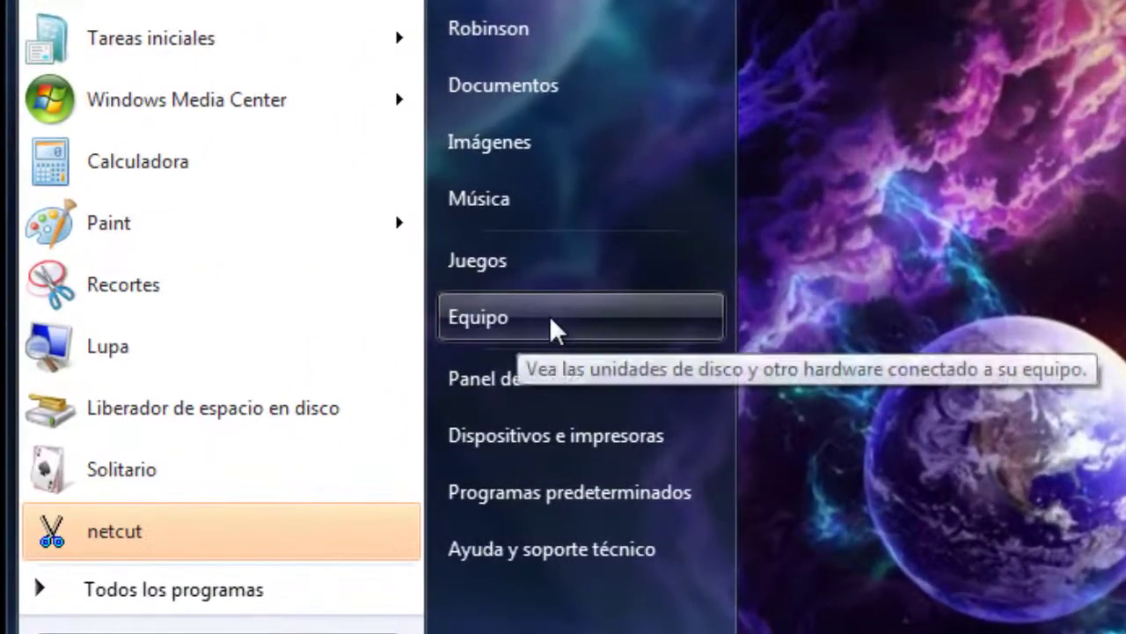
right_click(468, 344)
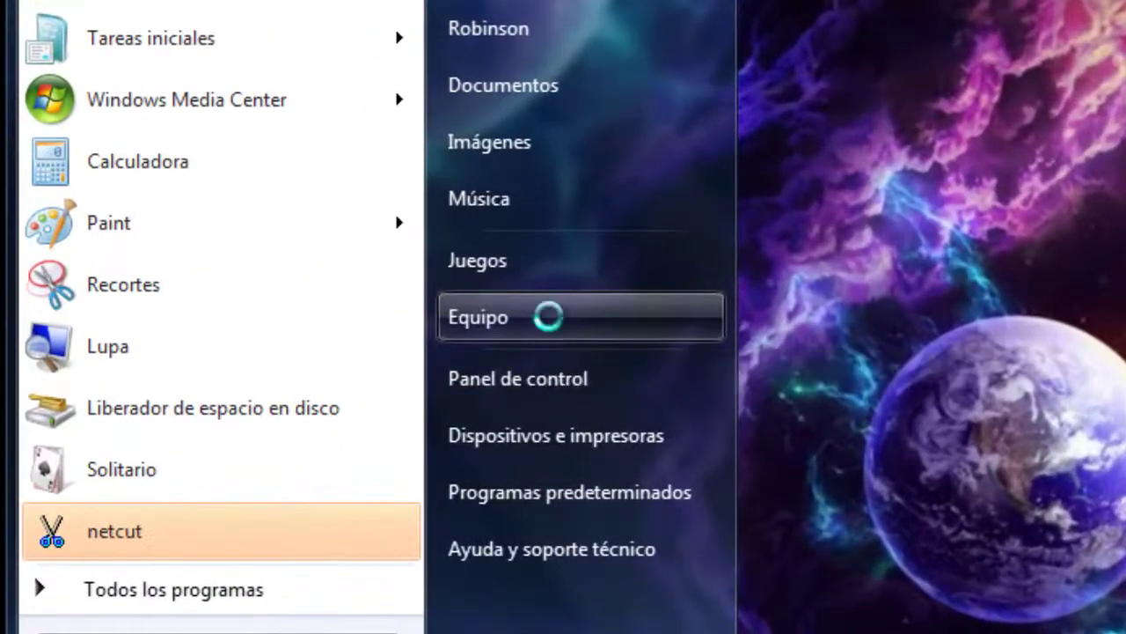
key(Escape)
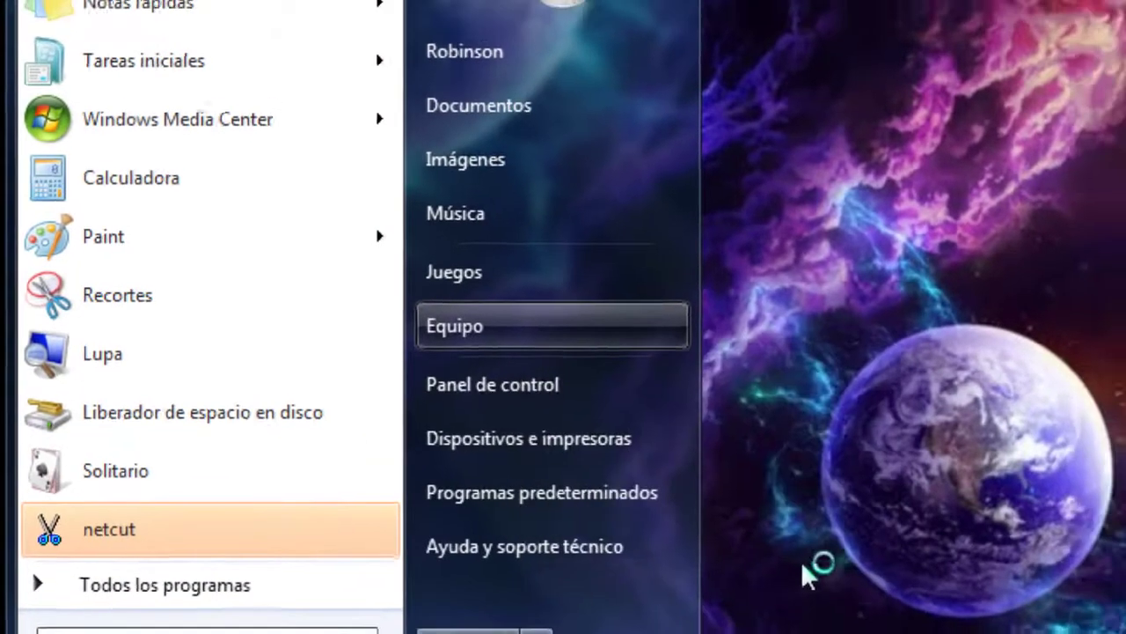
key(Return)
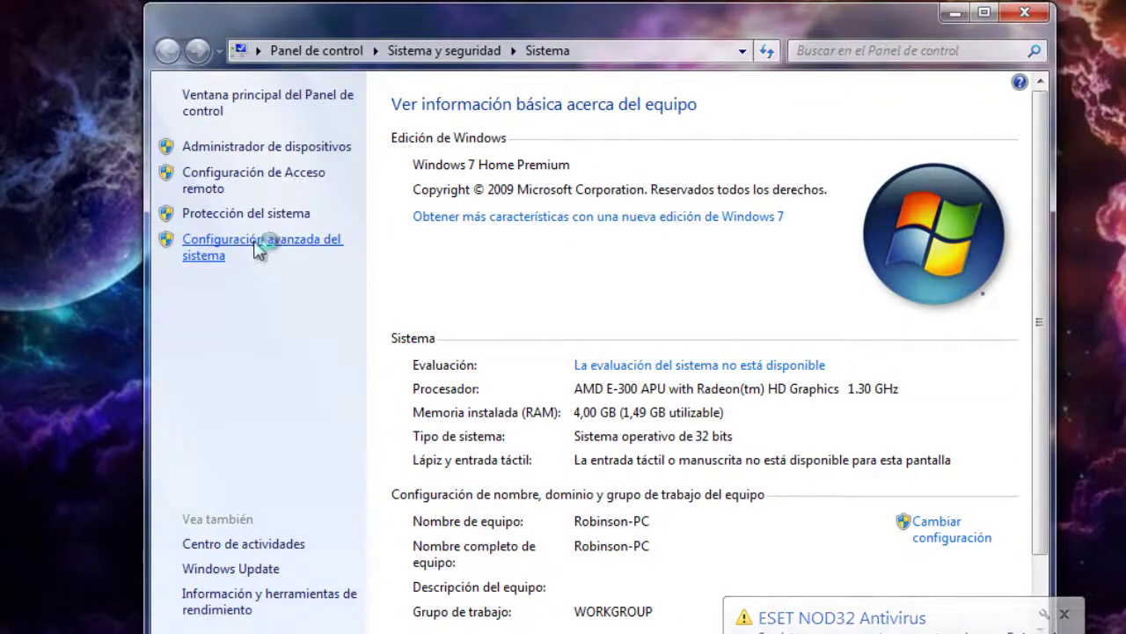
click(258, 249)
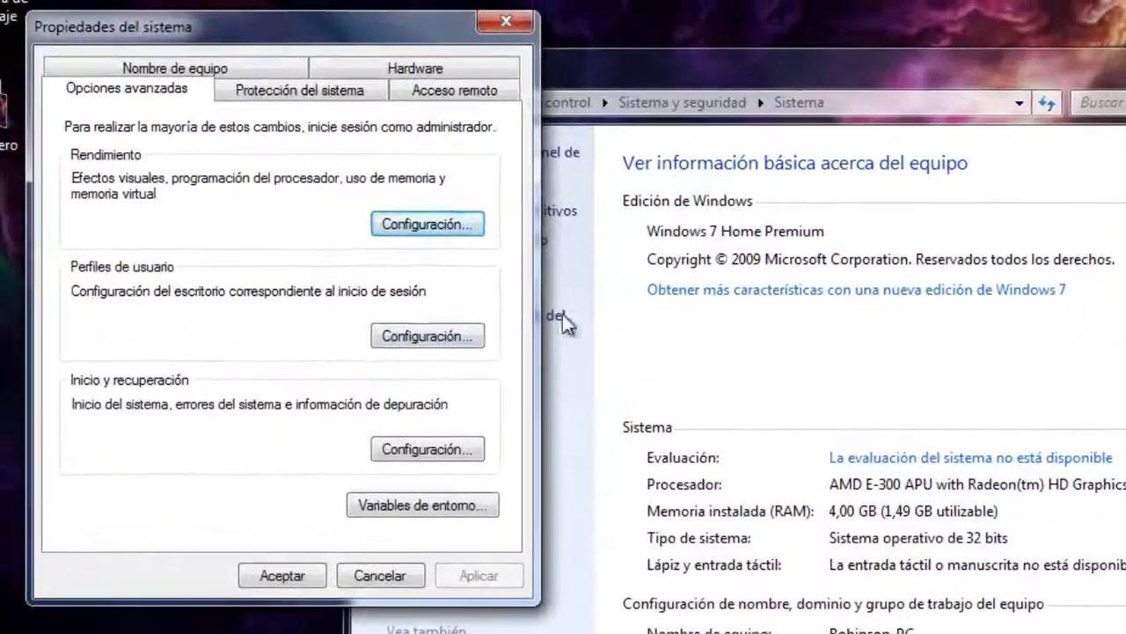
click(423, 224)
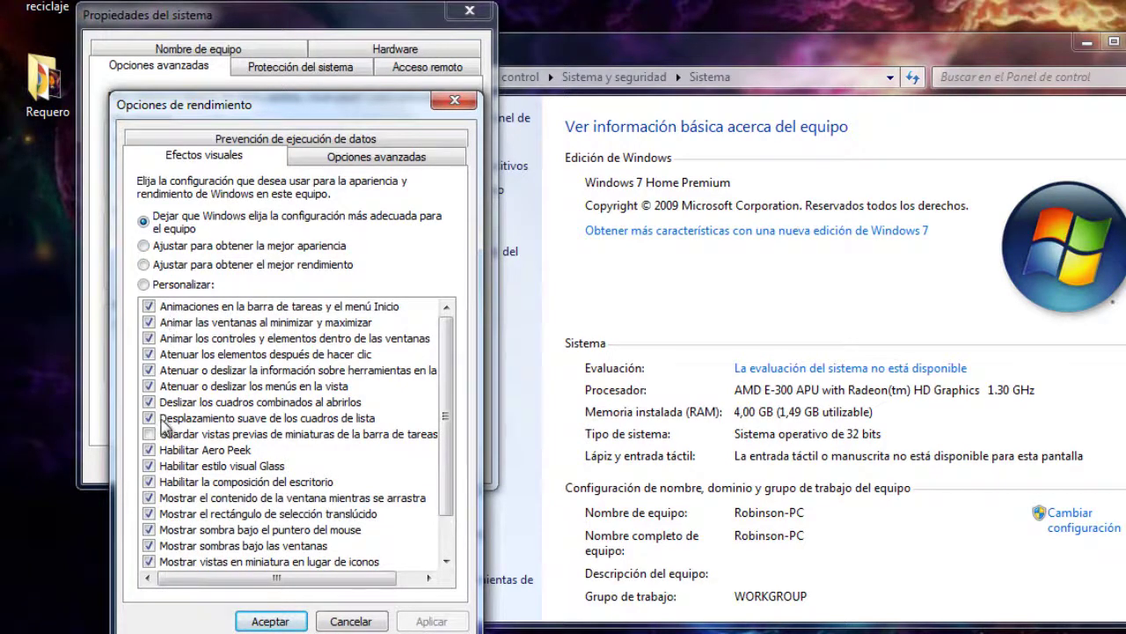
Review the visual effects list, choose Ajustar para obtener el mejor rendimiento and accept the performance options.
scroll(458, 379, down, 1)
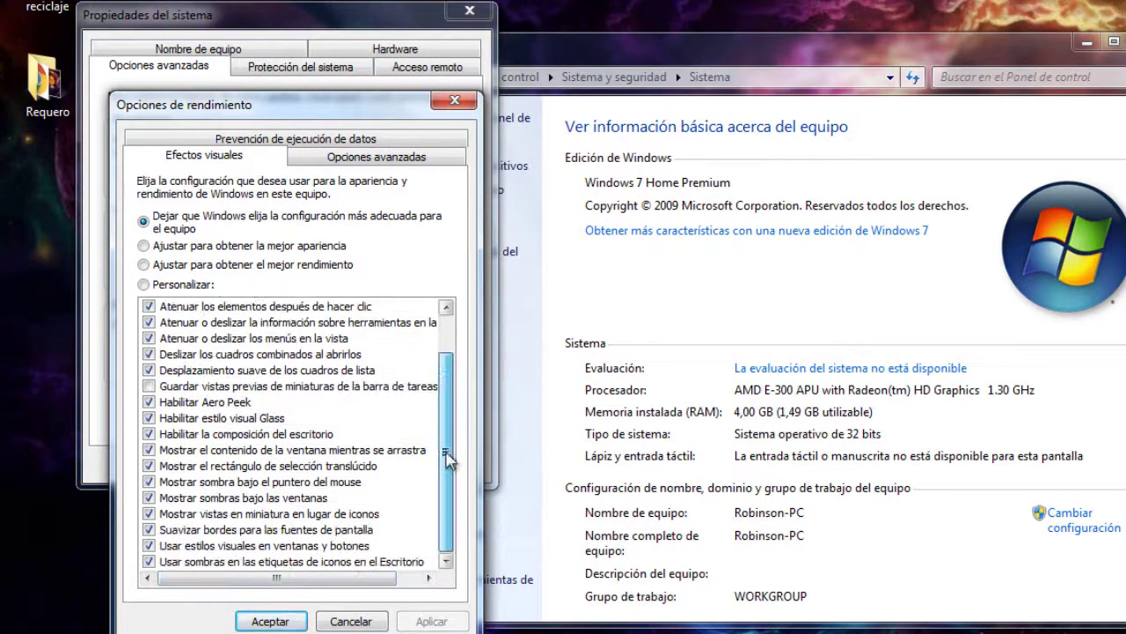
scroll(458, 378, up, 1)
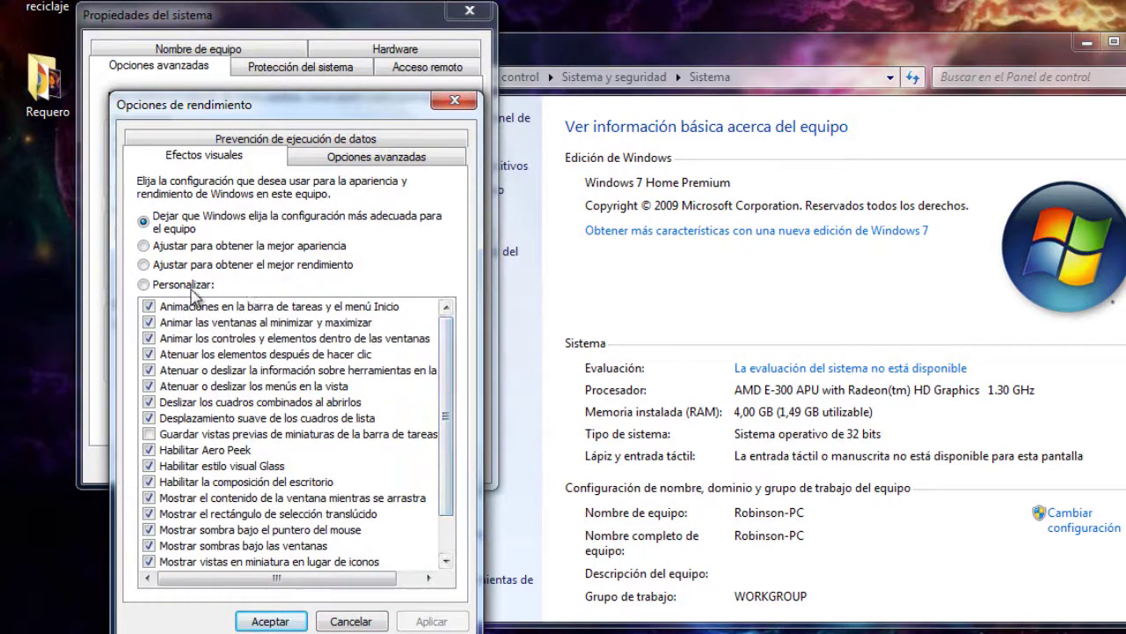
click(143, 264)
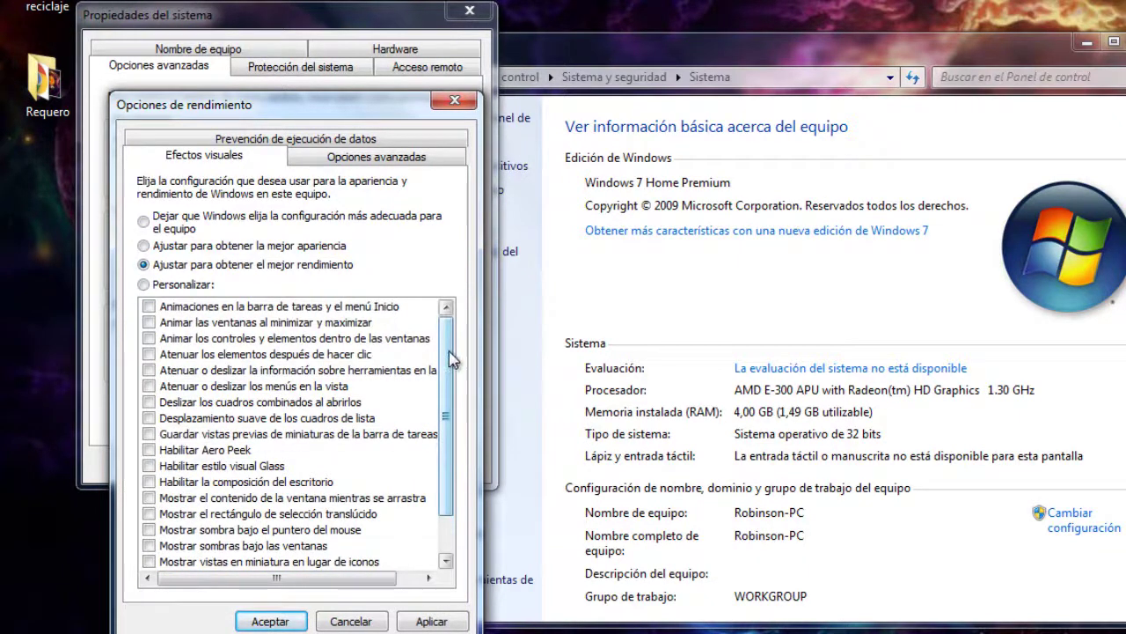
scroll(455, 422, down, 1)
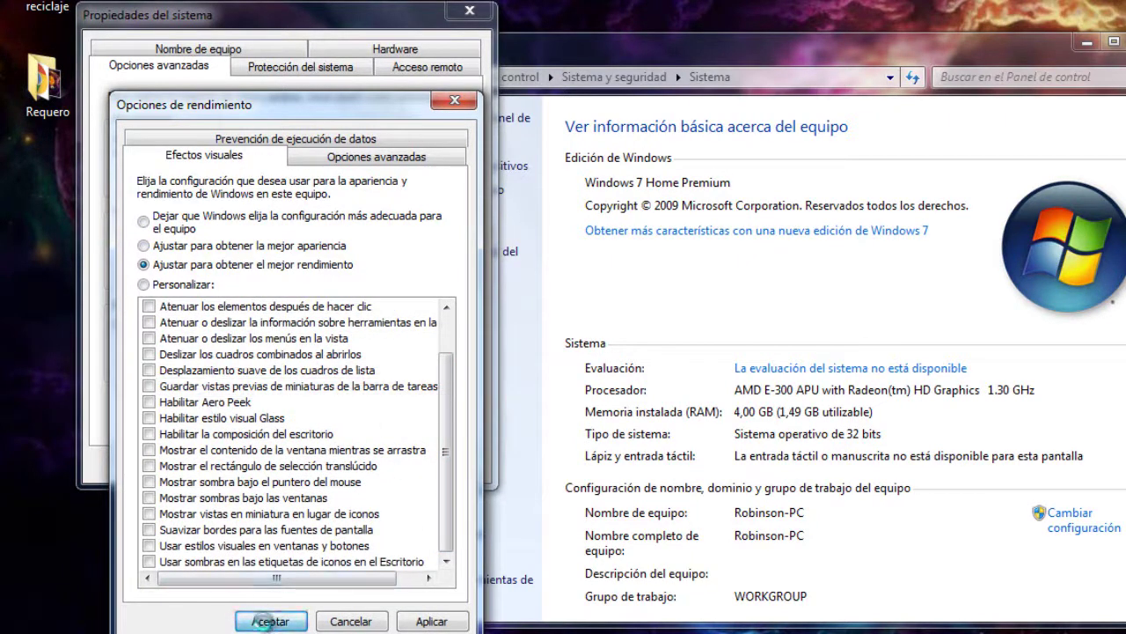
click(266, 620)
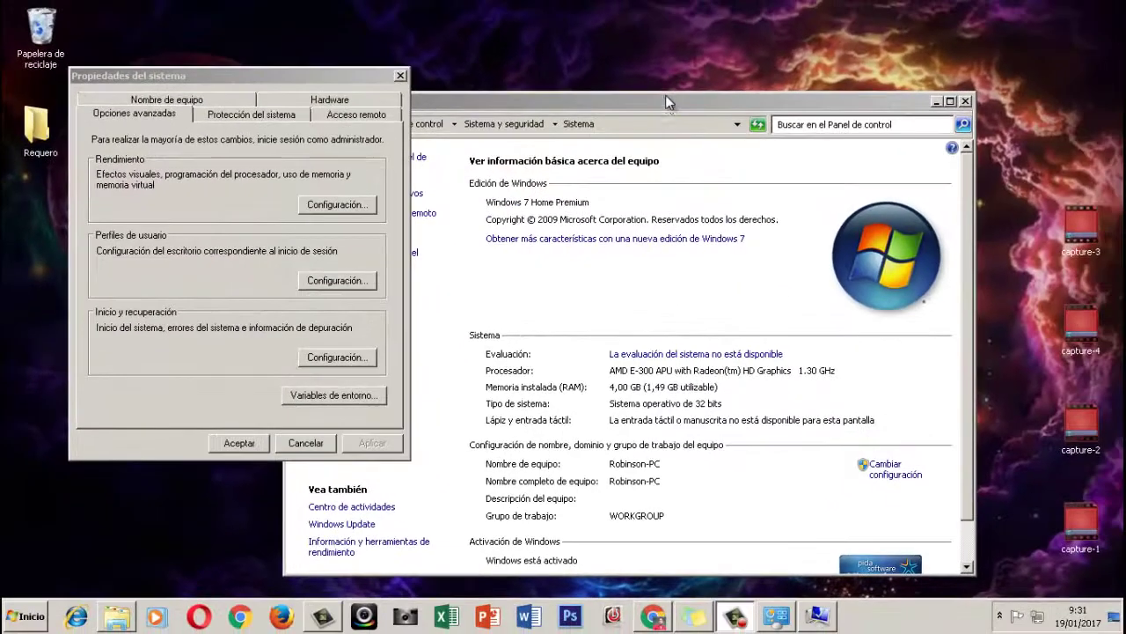
Move the Sistema and Propiedades del sistema windows apart and examine the look of the windows and the Inicio menu.
click(797, 48)
drag(696, 99, 814, 60)
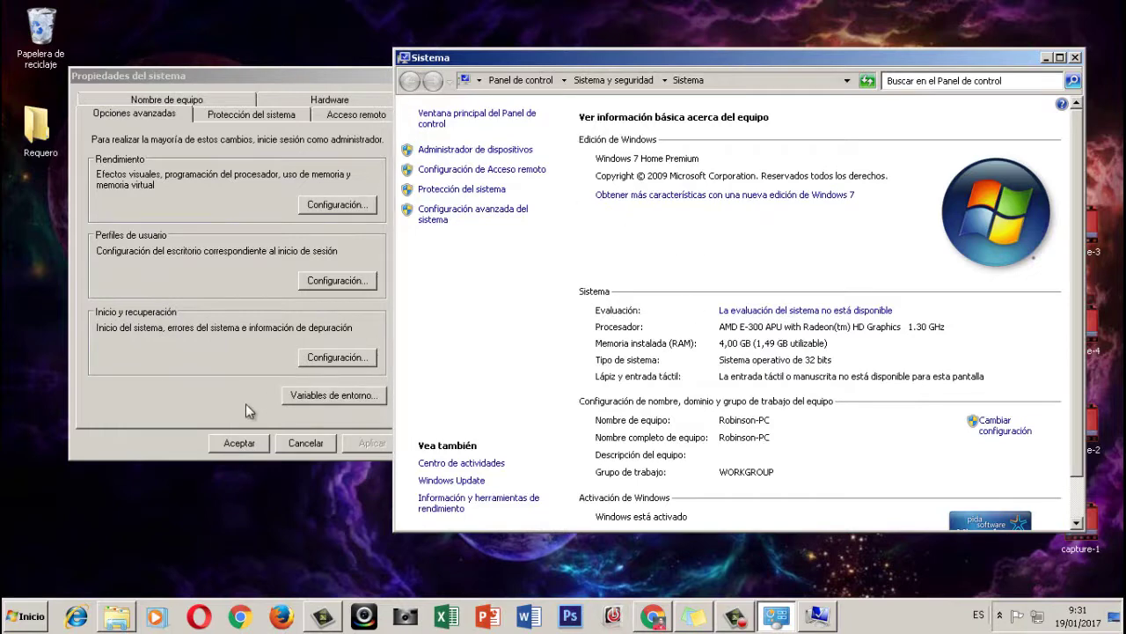
drag(288, 77, 371, 86)
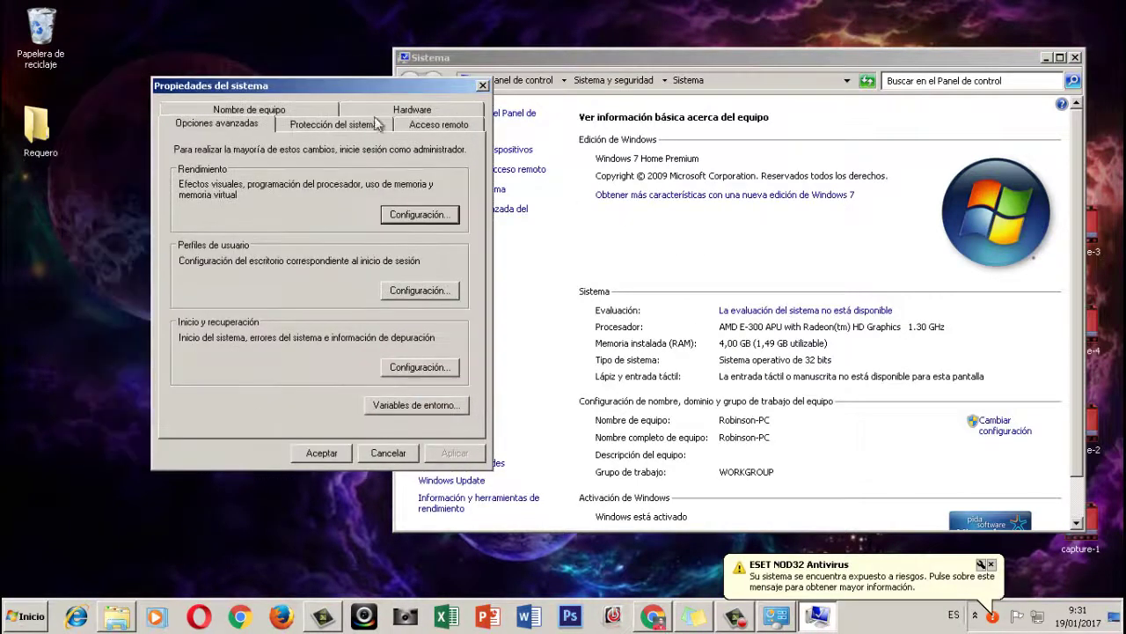
click(20, 625)
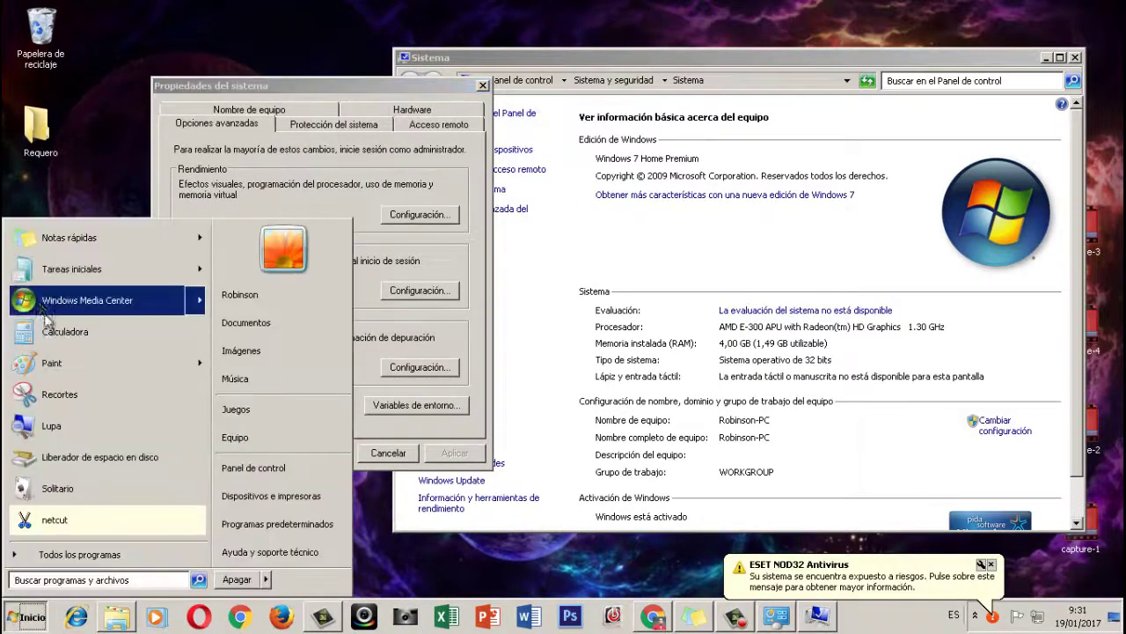
click(173, 307)
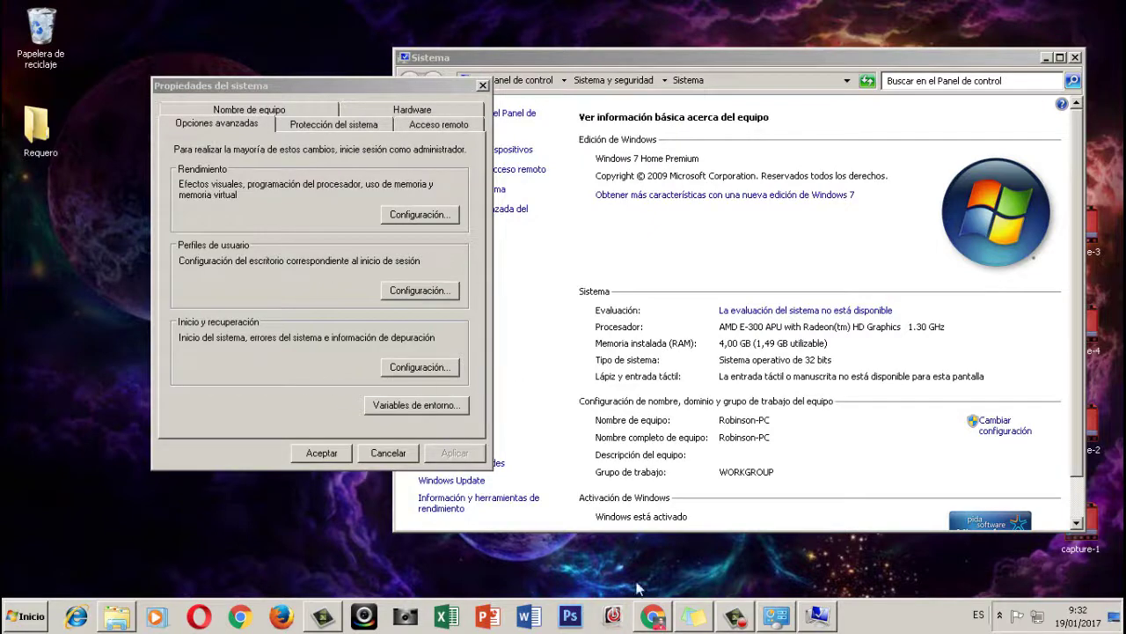
Open the desktop's Personalización window, examine its appearance and close it.
right_click(79, 497)
click(88, 485)
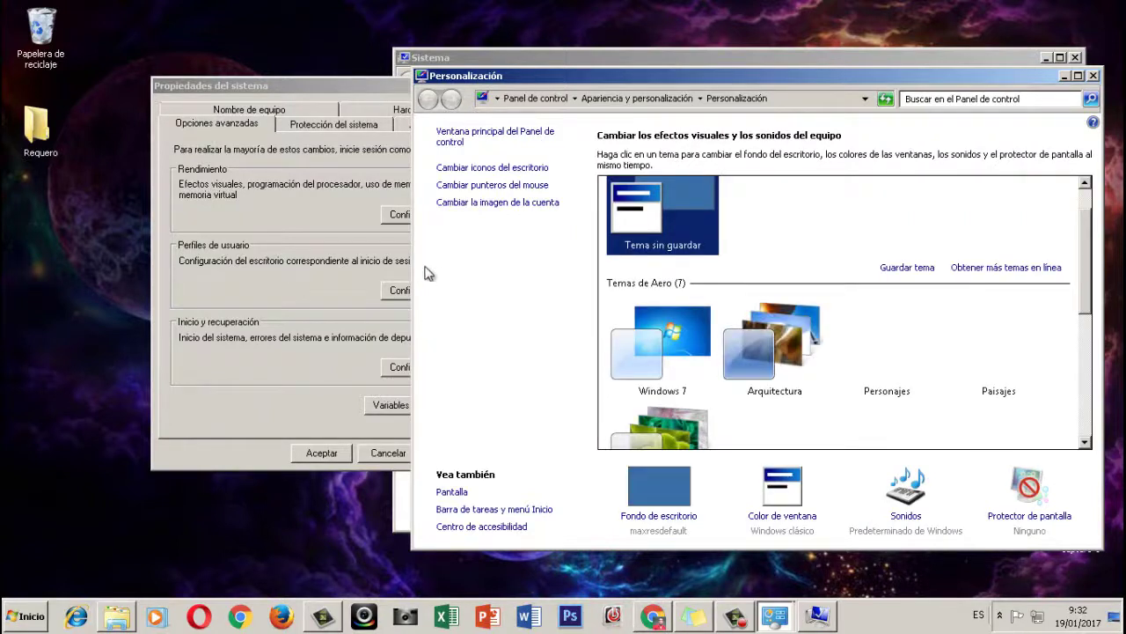
drag(767, 72, 684, 64)
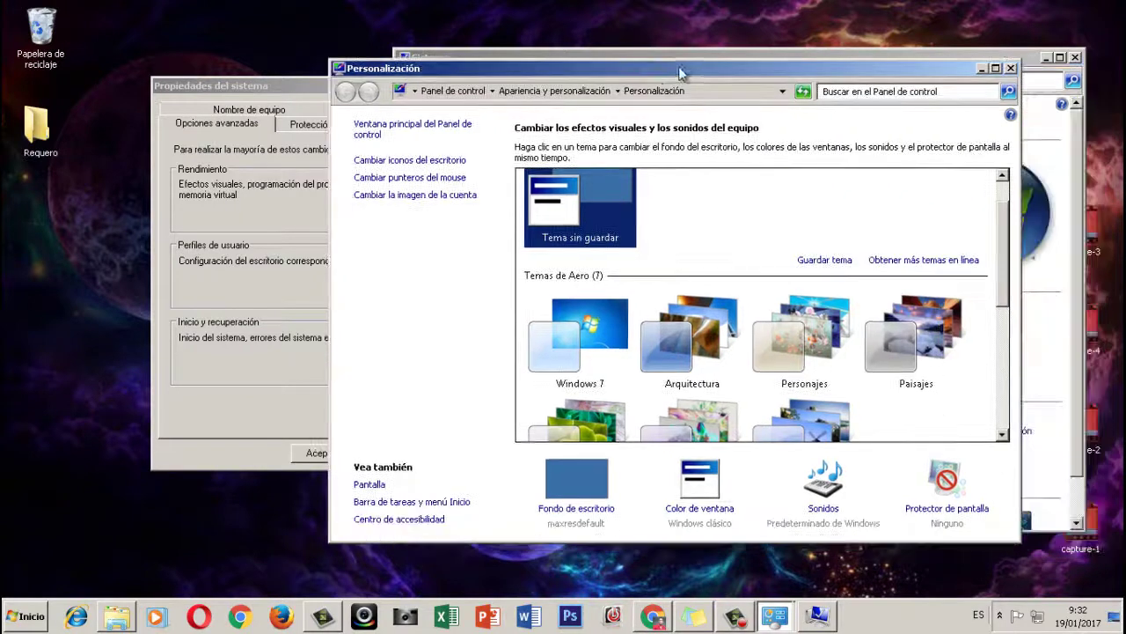
click(1011, 69)
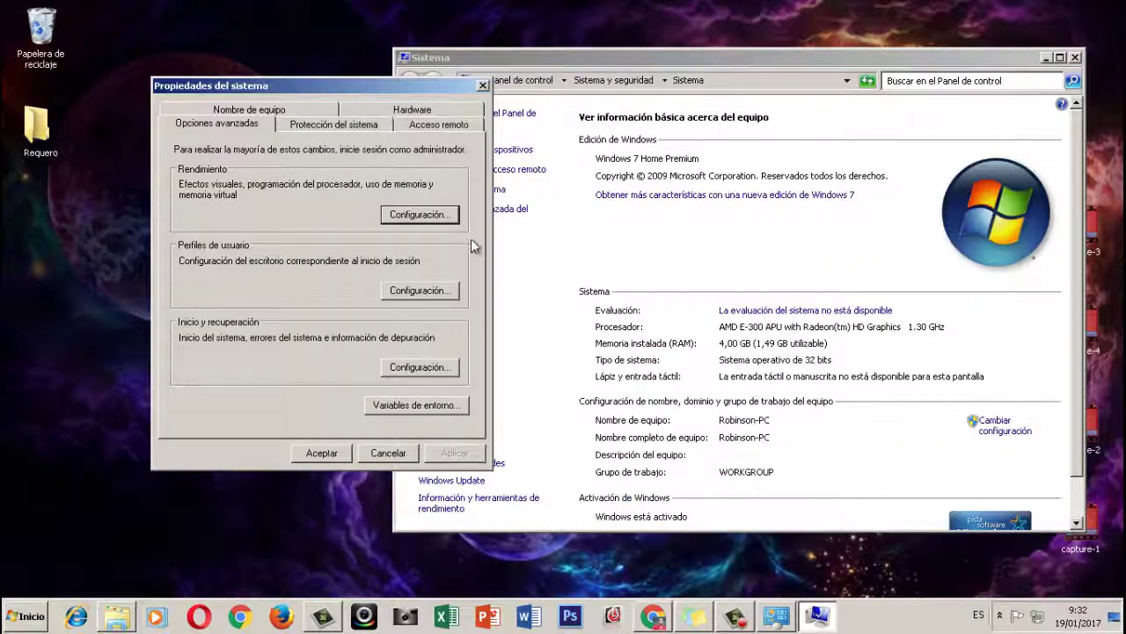
Reopen the Rendimiento settings through Configuración avanzada del sistema and restore Dejar que Windows elija la configuración más adecuada para el equipo.
click(483, 86)
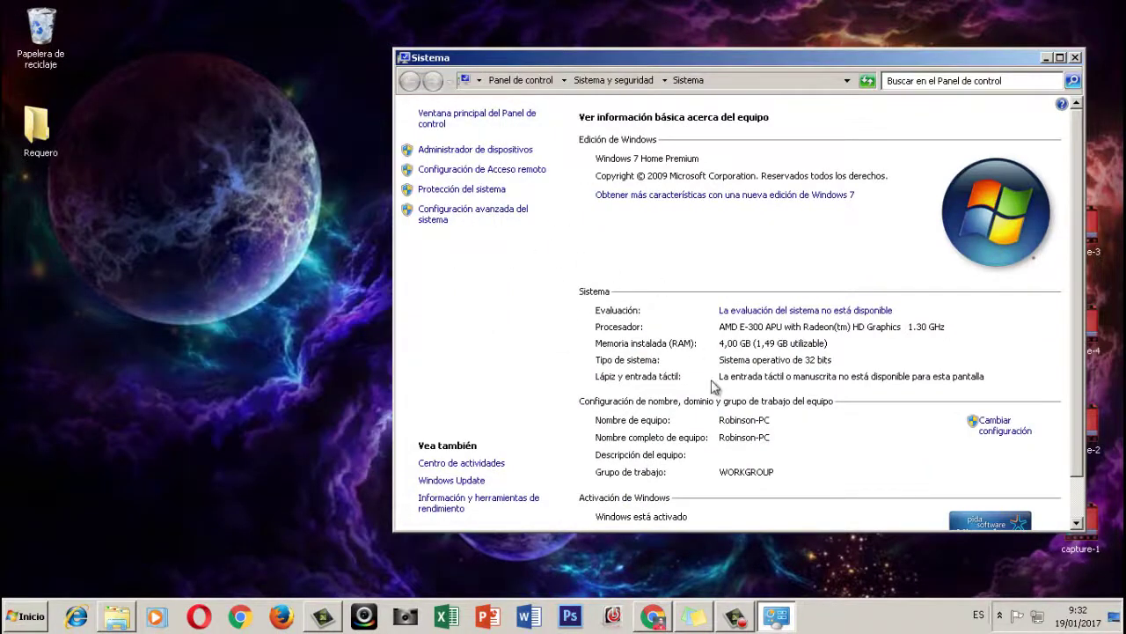
click(469, 220)
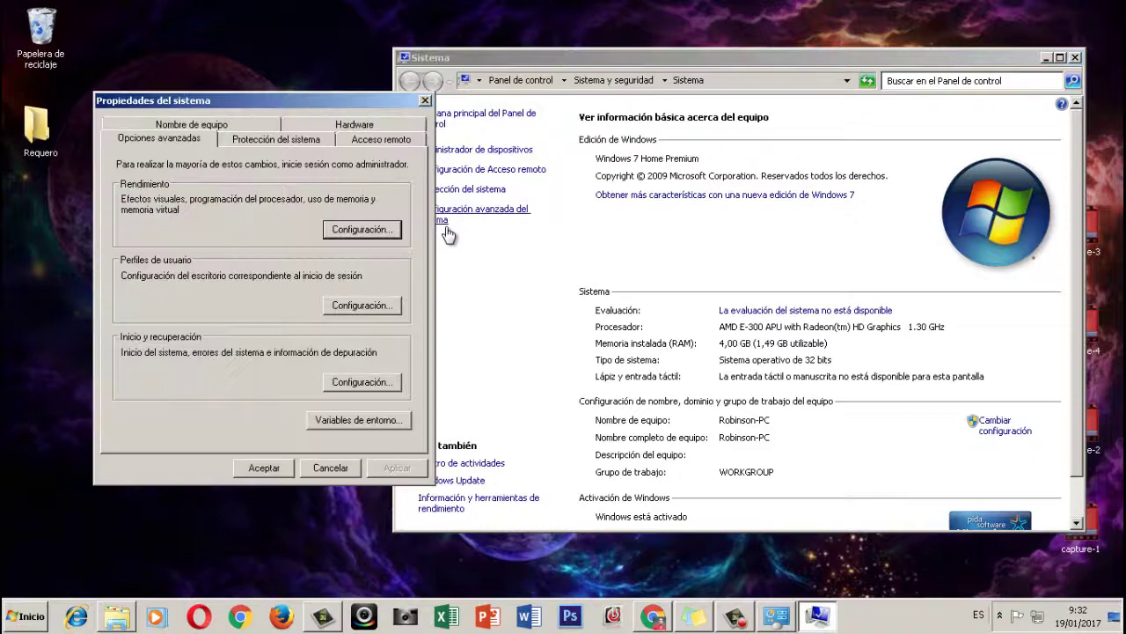
click(374, 235)
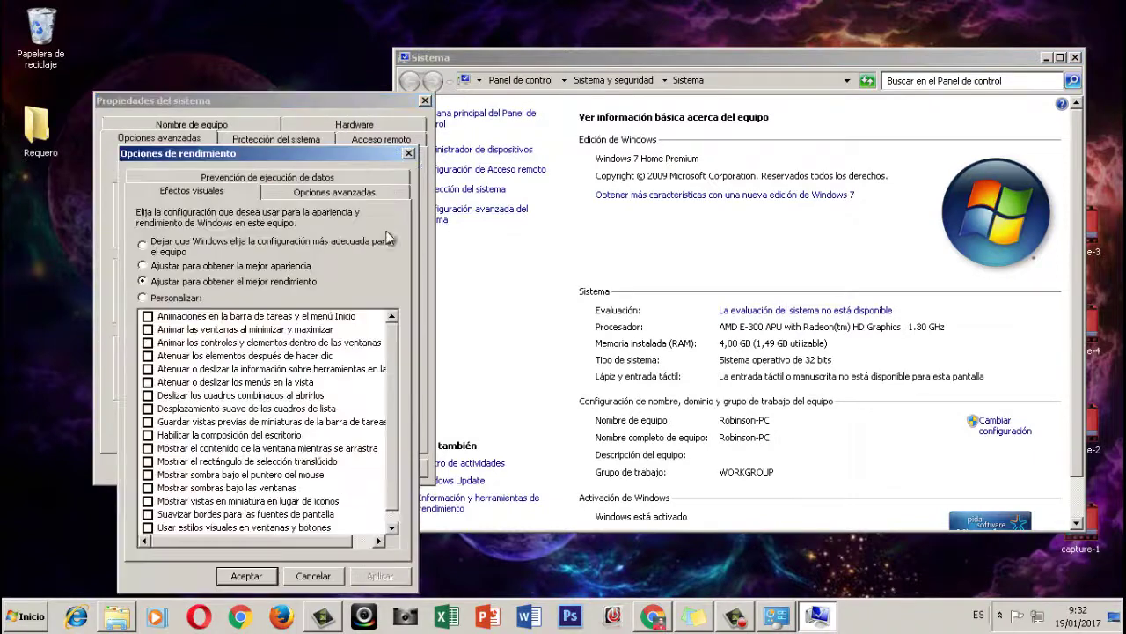
click(143, 244)
click(251, 576)
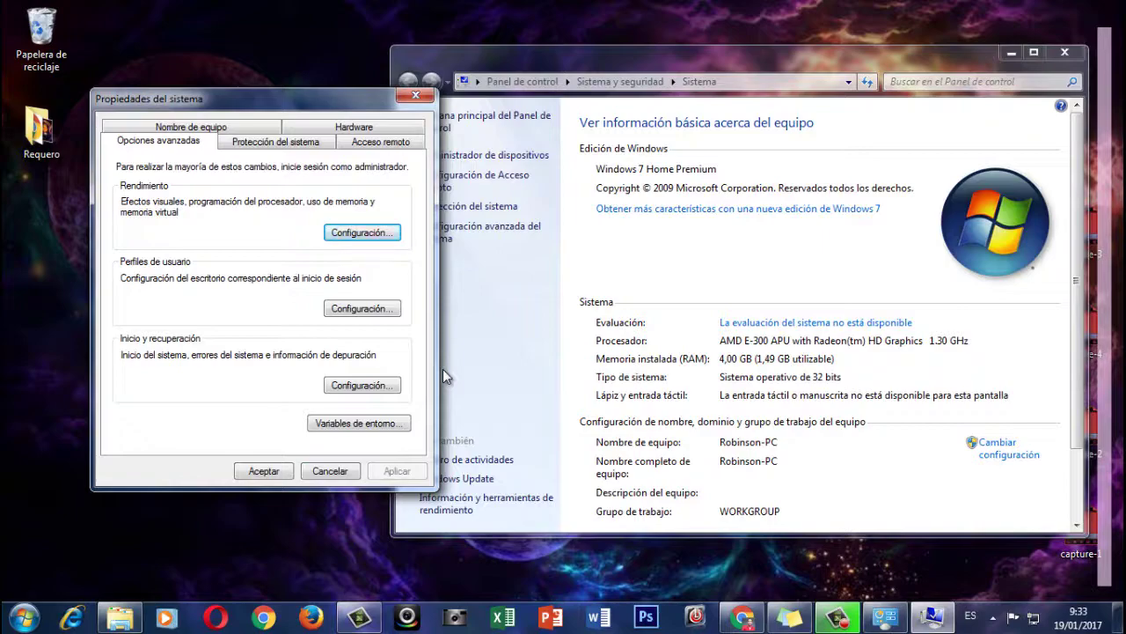
Reopen the Rendimiento settings, choose Personalizar and disable the four effects from Animaciones en la barra de tareas to Atenuar los elementos después de hacer clic.
key(Return)
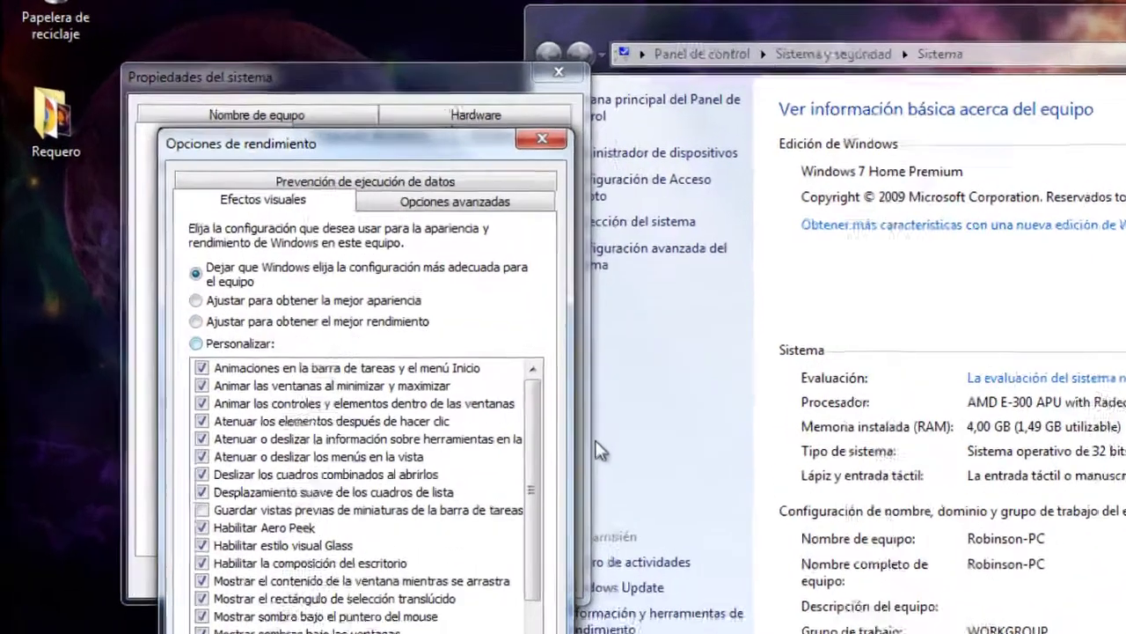
key(Up)
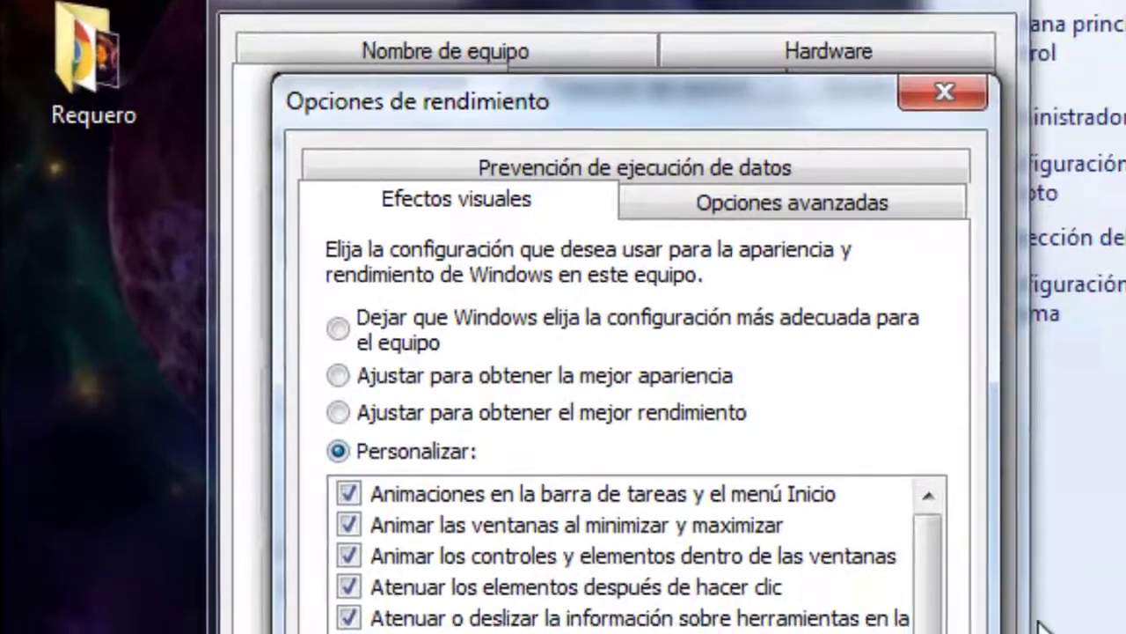
key(Tab)
key(space)
key(Down)
key(space)
key(Down)
key(space)
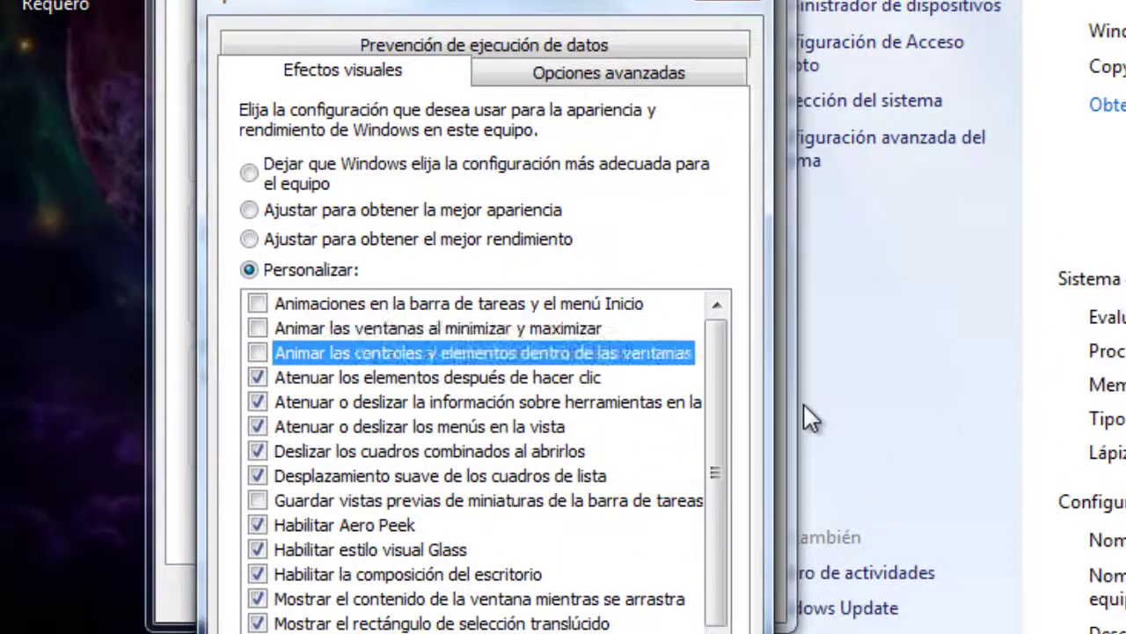
key(Down)
key(space)
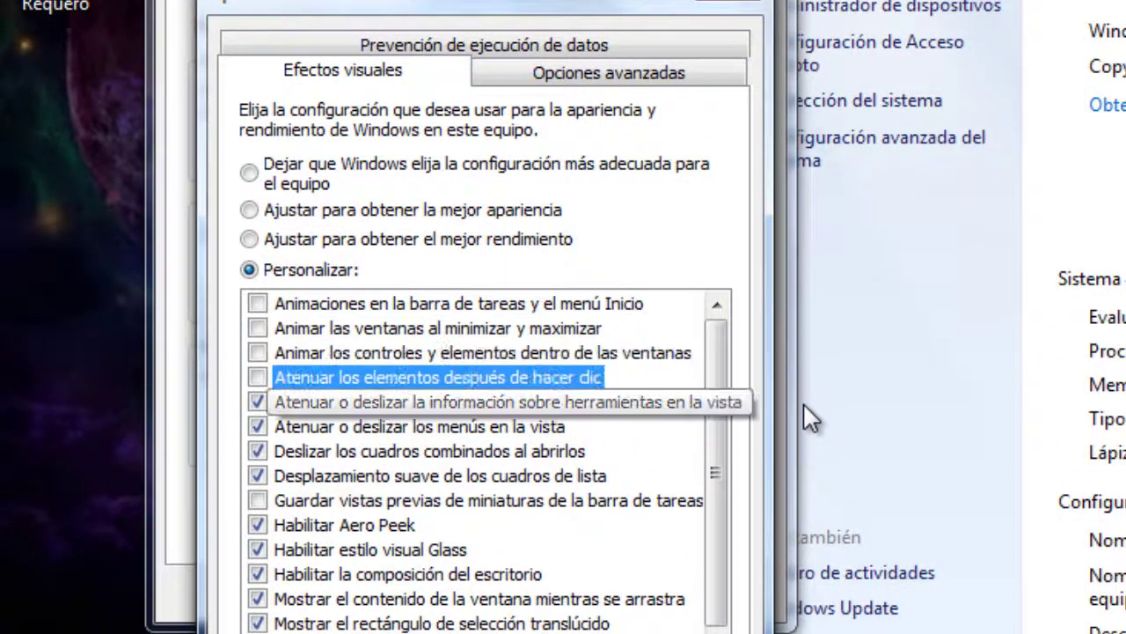
Disable the four effects from Atenuar o deslizar la información sobre herramientas en la vista to Desplazamiento suave de los cuadros de lista.
key(Down)
key(space)
key(Down)
key(space)
key(Down)
key(space)
key(Down)
key(space)
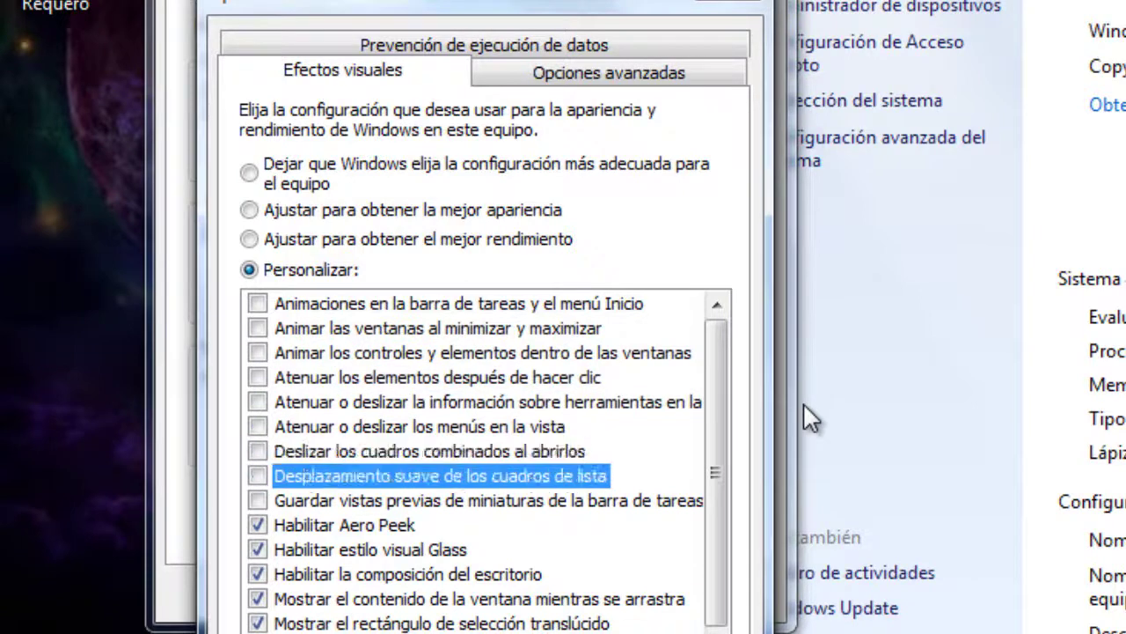